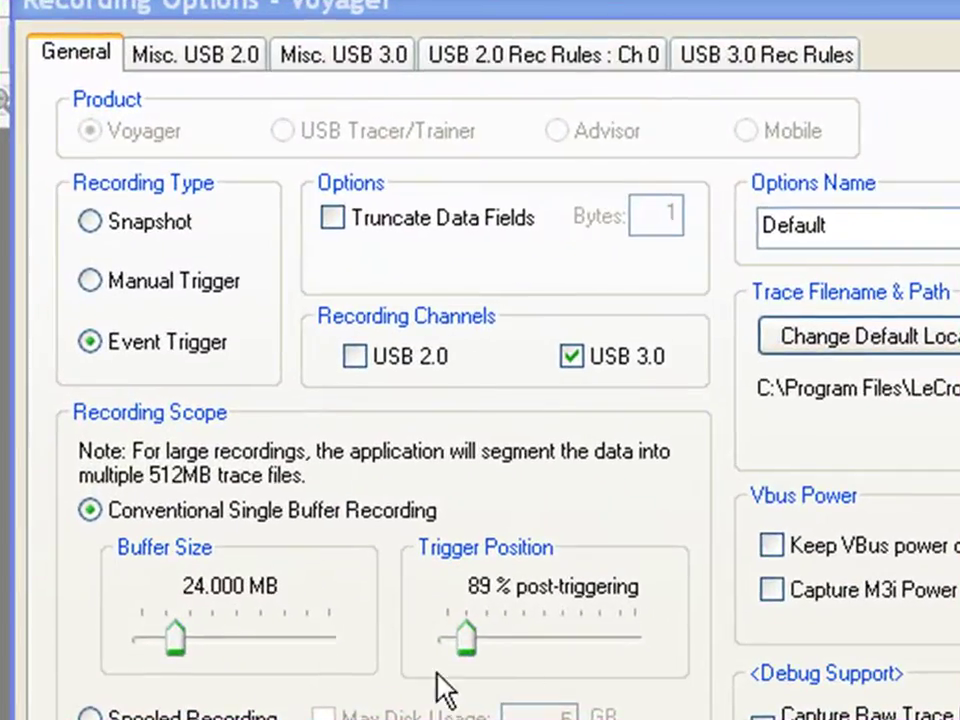
Step: Turn off filtering of ITP, LUP/LDN, and logical idles & SKPs for USB 3.0, apply the recording options and start recording
click(366, 58)
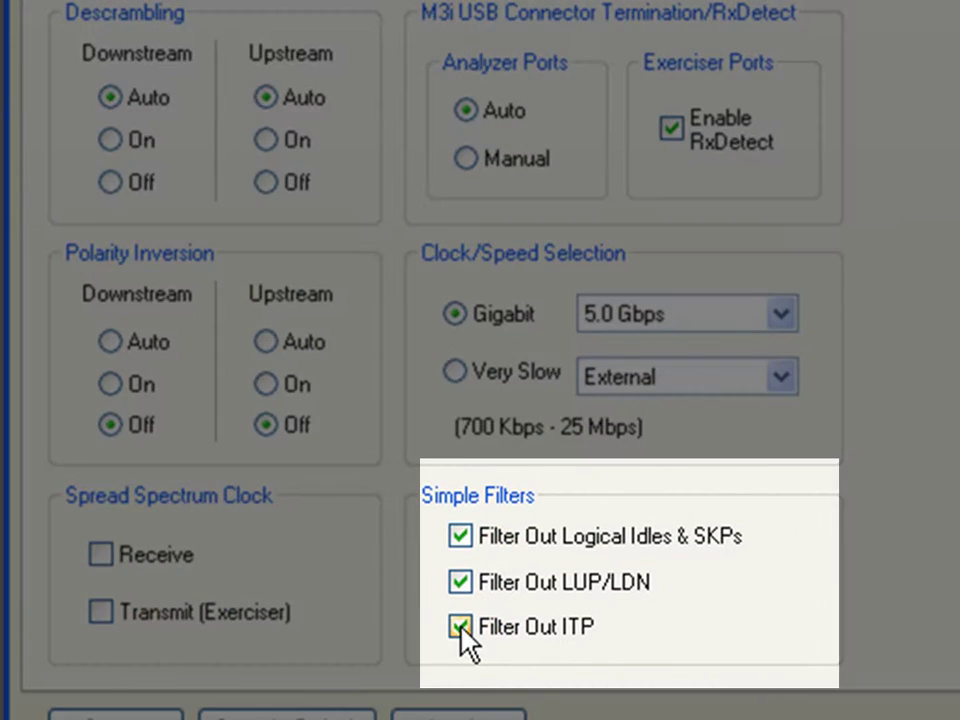
click(460, 627)
click(467, 588)
click(461, 540)
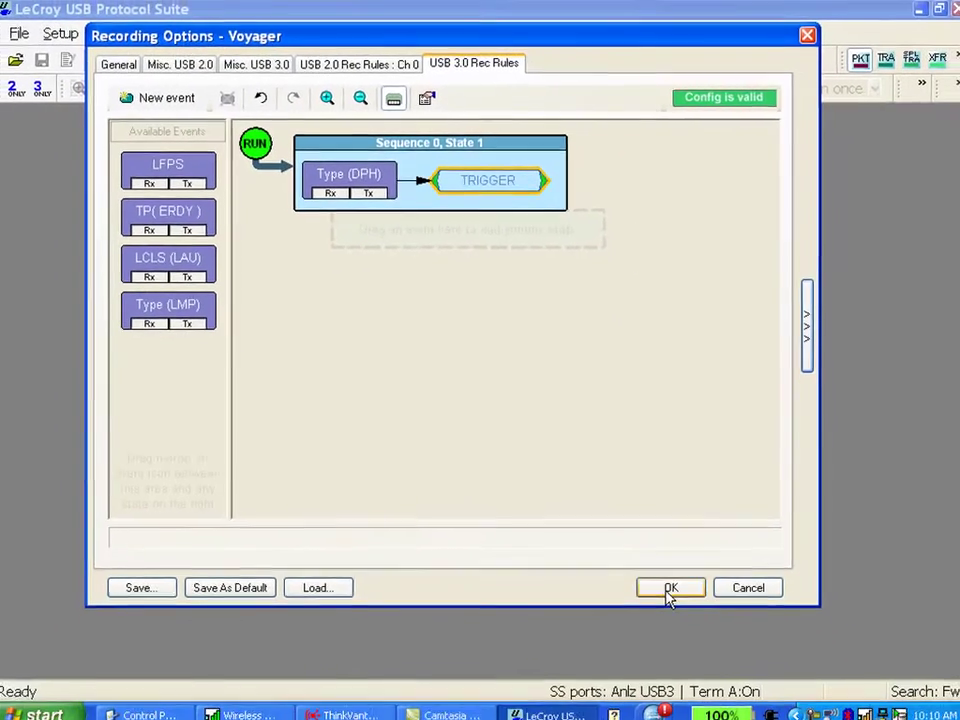
click(670, 589)
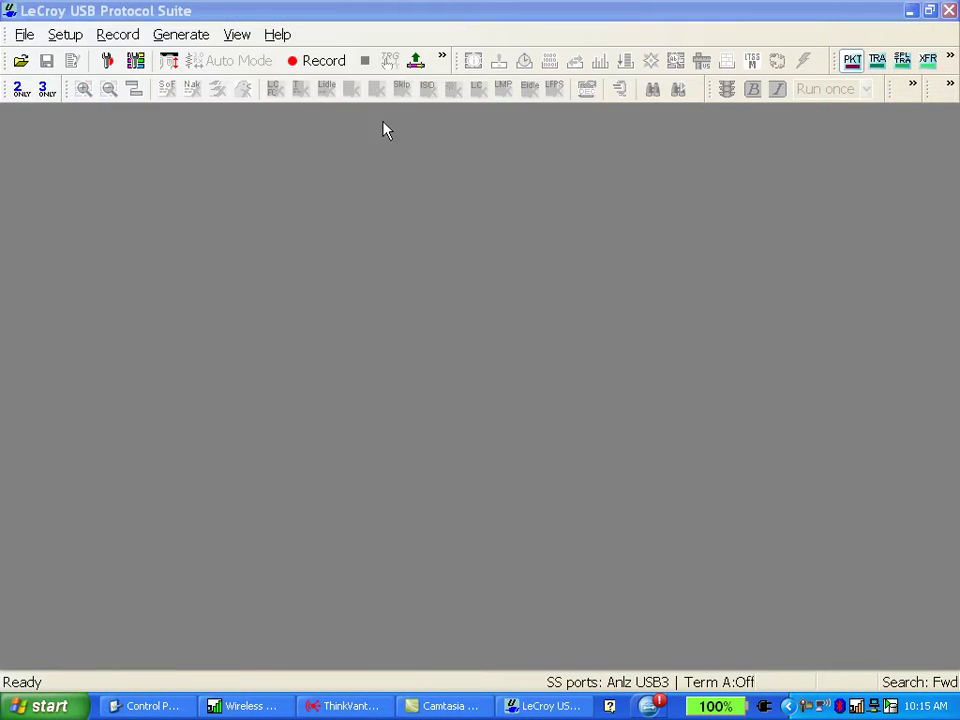
click(308, 60)
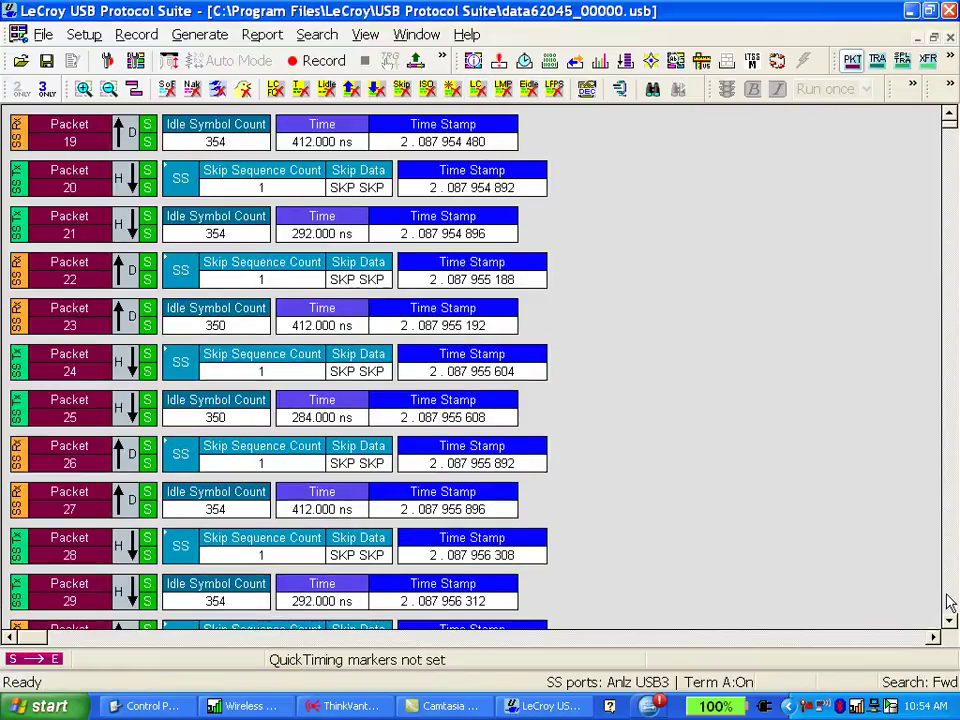
Step: Examine the packets at the beginning of the recorded trace to see which traffic fills it
click(950, 604)
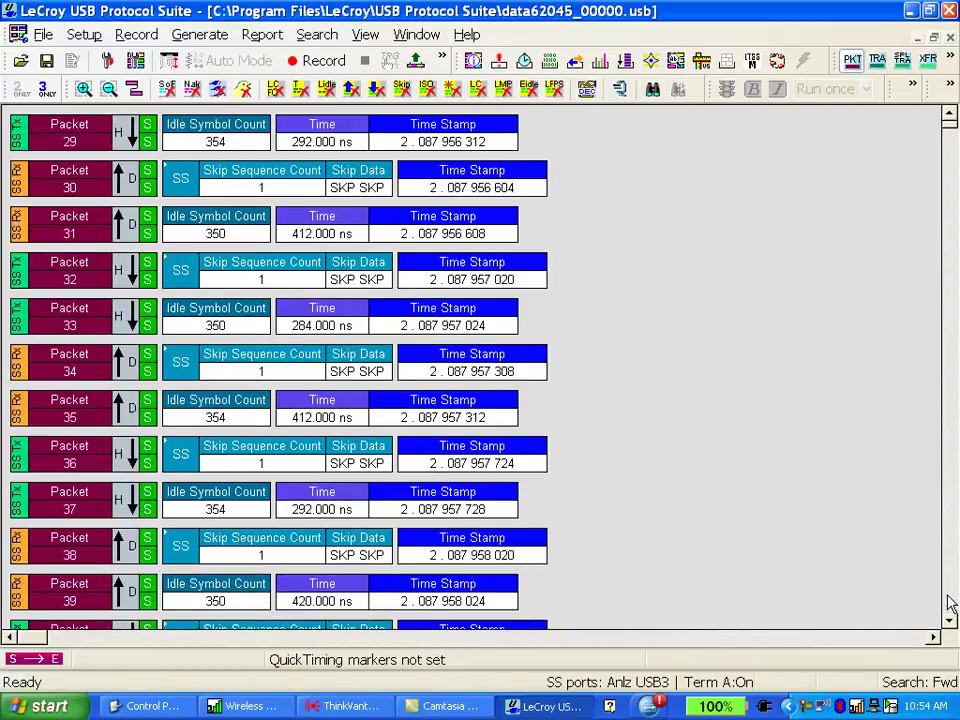
click(950, 604)
click(950, 604)
click(950, 604)
click(950, 604)
click(950, 604)
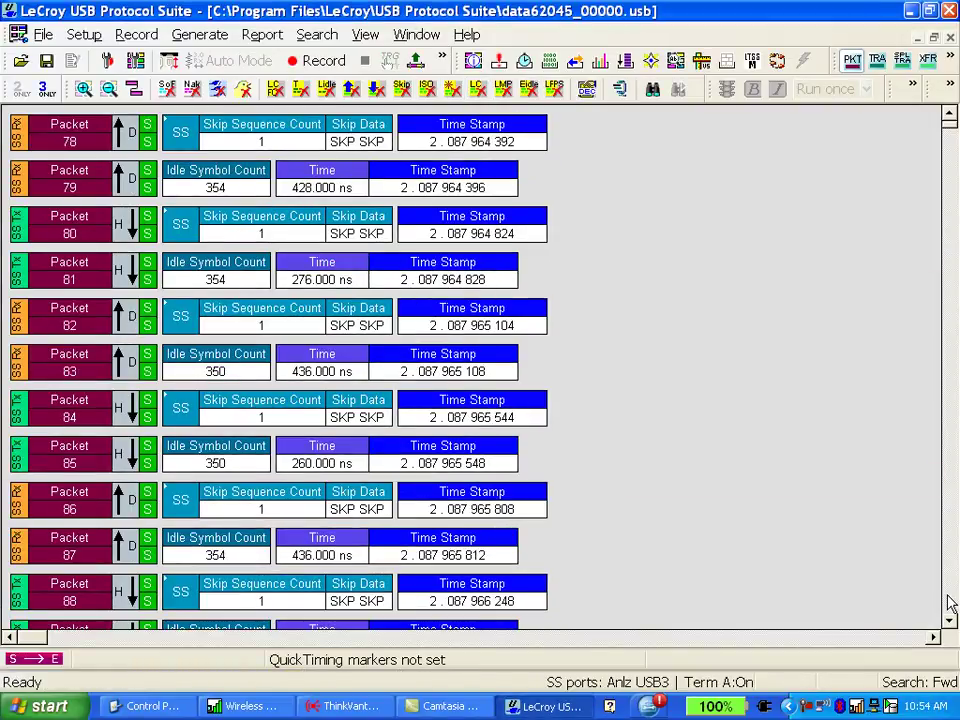
click(950, 604)
click(950, 604)
click(950, 604)
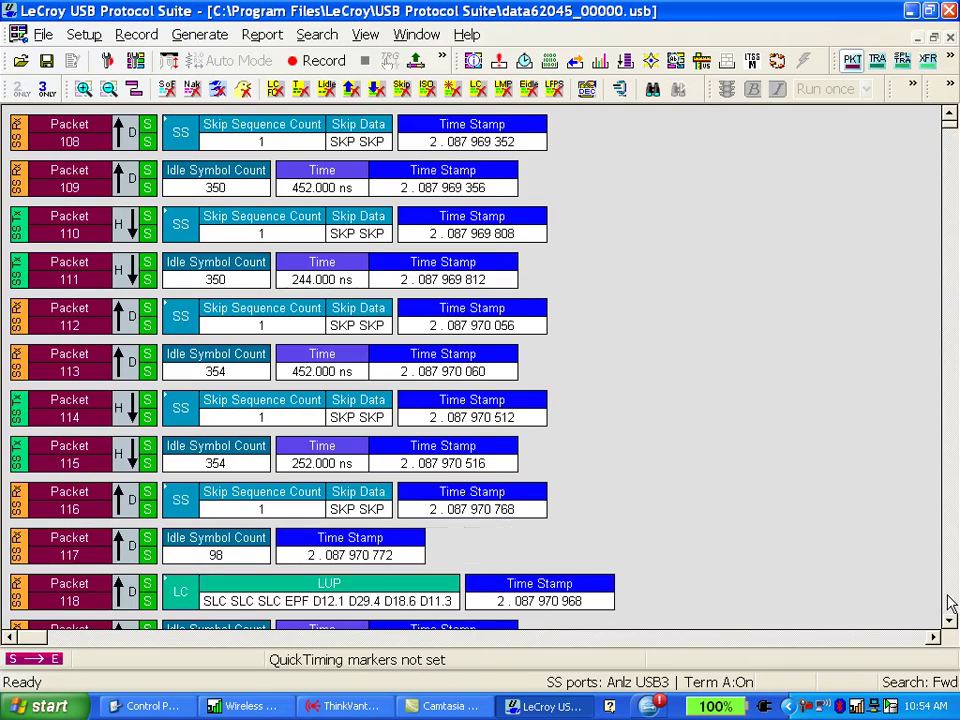
click(950, 604)
click(950, 604)
click(950, 604)
click(950, 604)
click(950, 604)
click(950, 604)
click(950, 604)
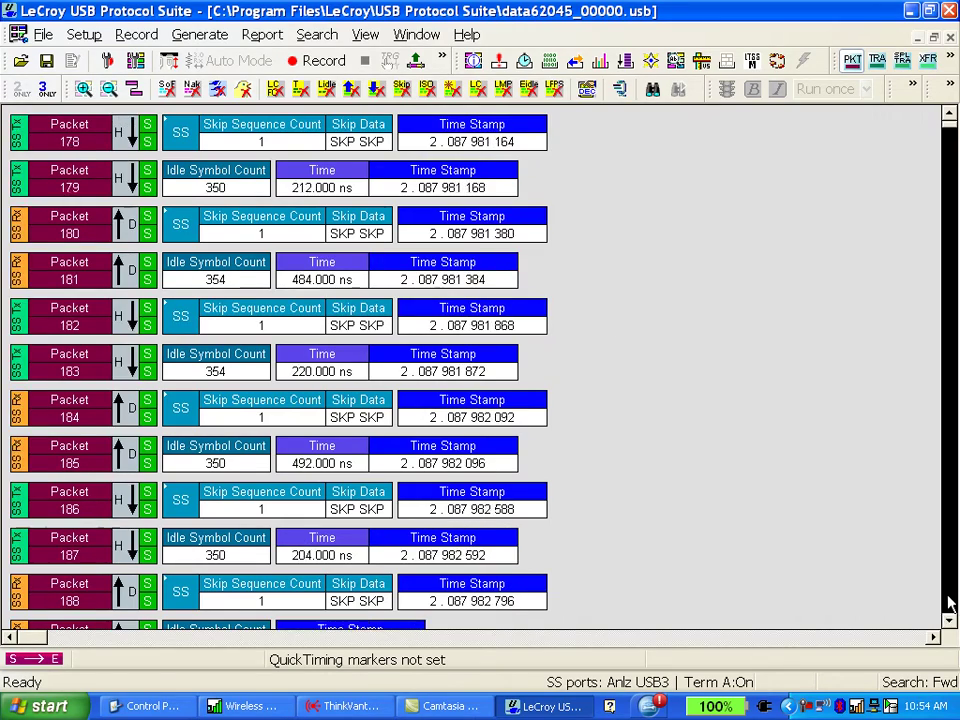
click(950, 604)
click(950, 604)
click(950, 604)
click(950, 604)
click(950, 604)
click(950, 604)
click(950, 604)
click(950, 604)
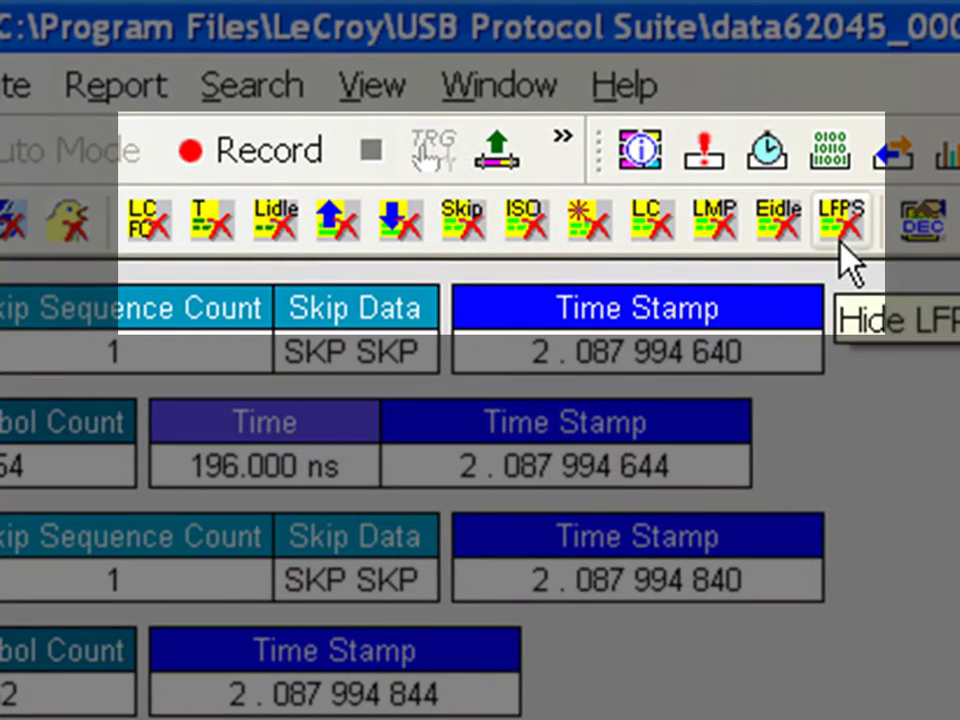
Step: Hide the Eidle, LC, ISO, Skip, LC FC and Lidle packets in the trace
click(778, 258)
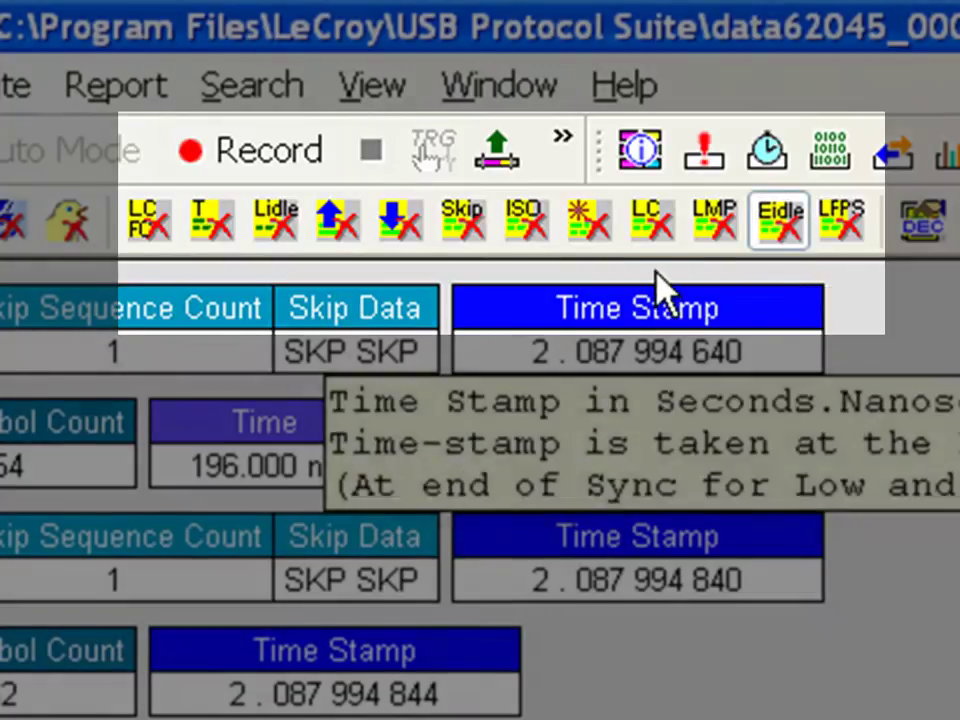
click(652, 225)
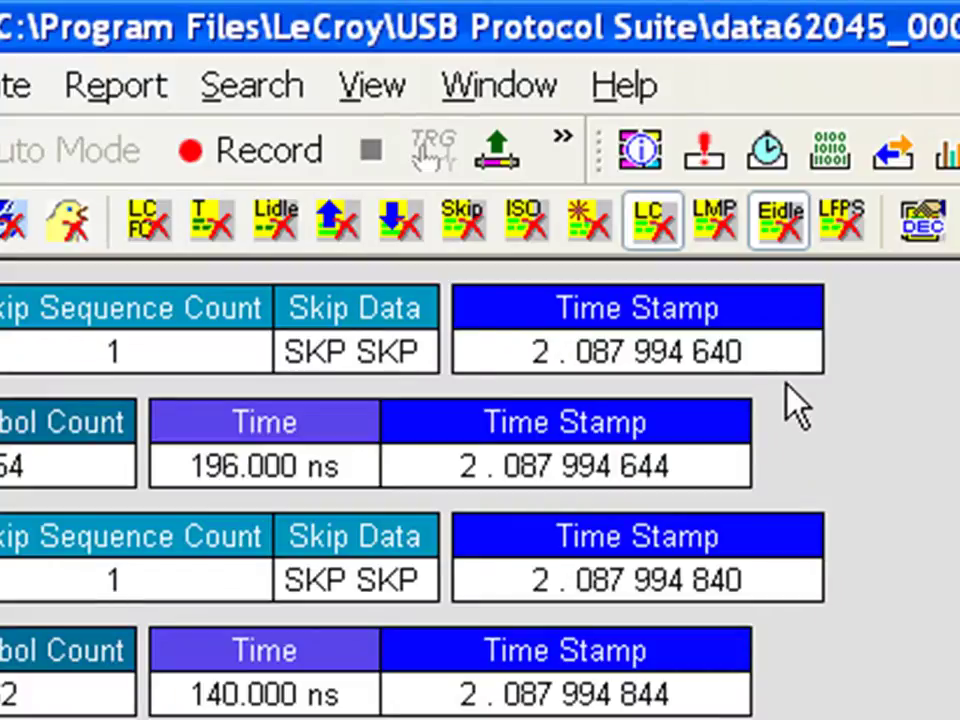
click(520, 216)
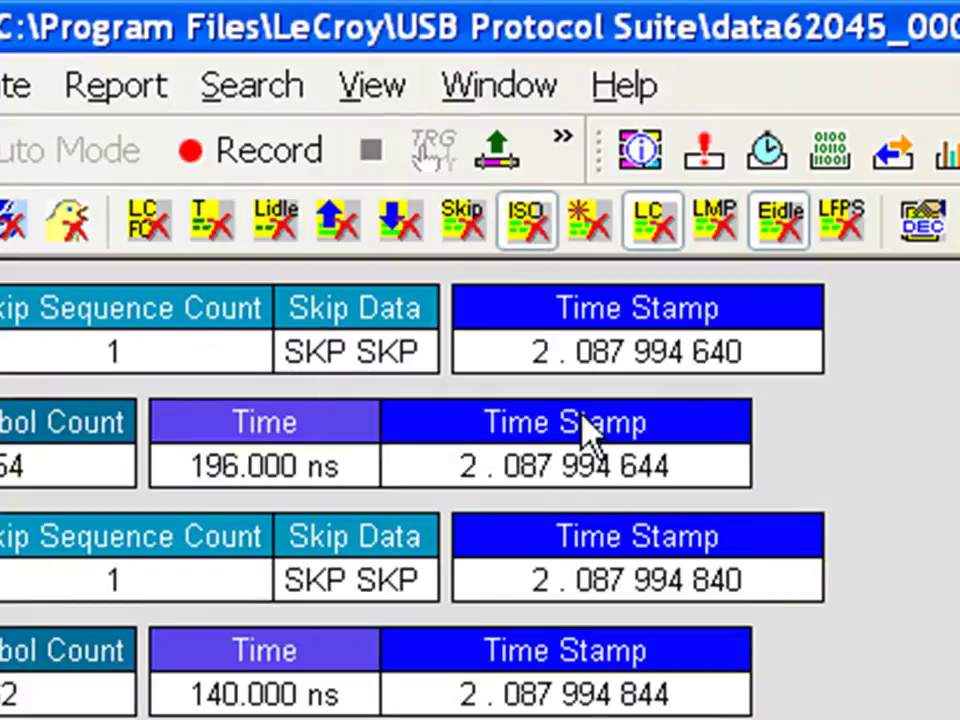
click(472, 228)
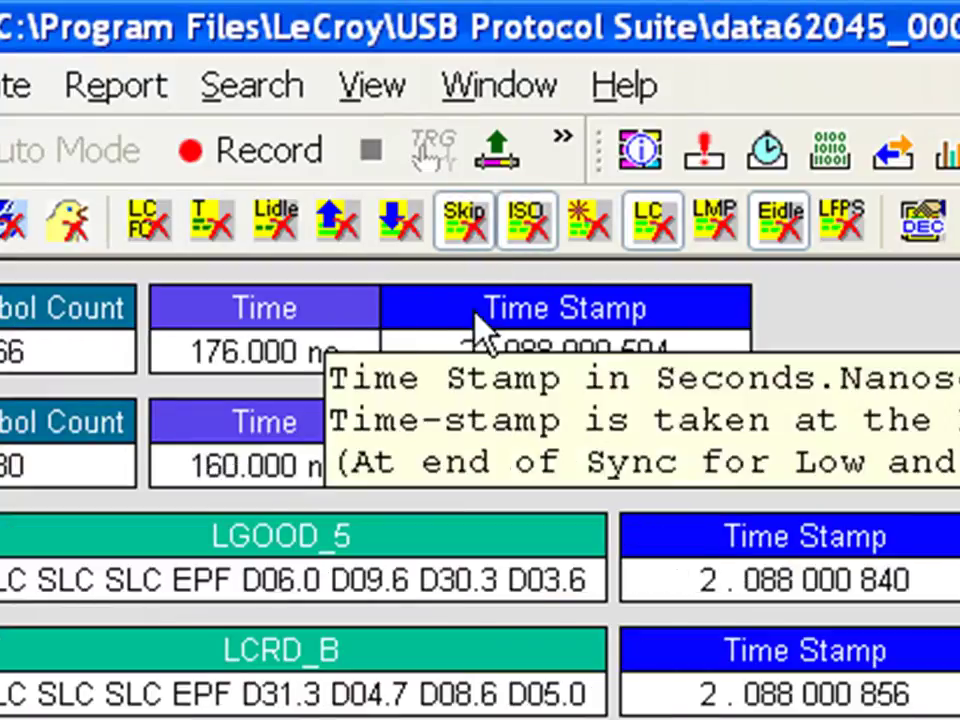
click(148, 232)
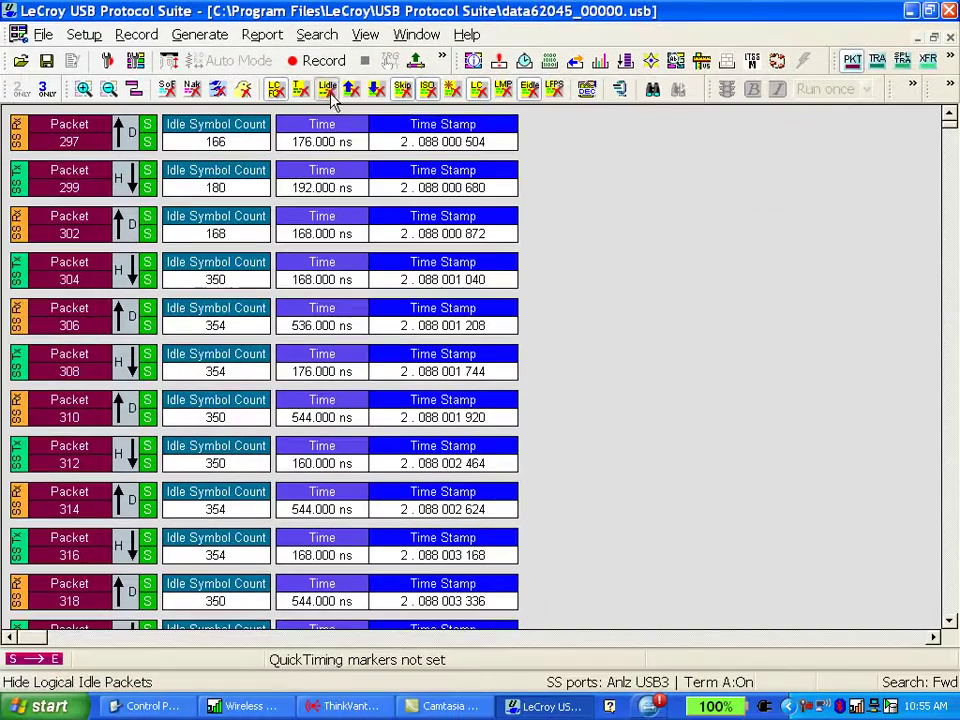
click(276, 218)
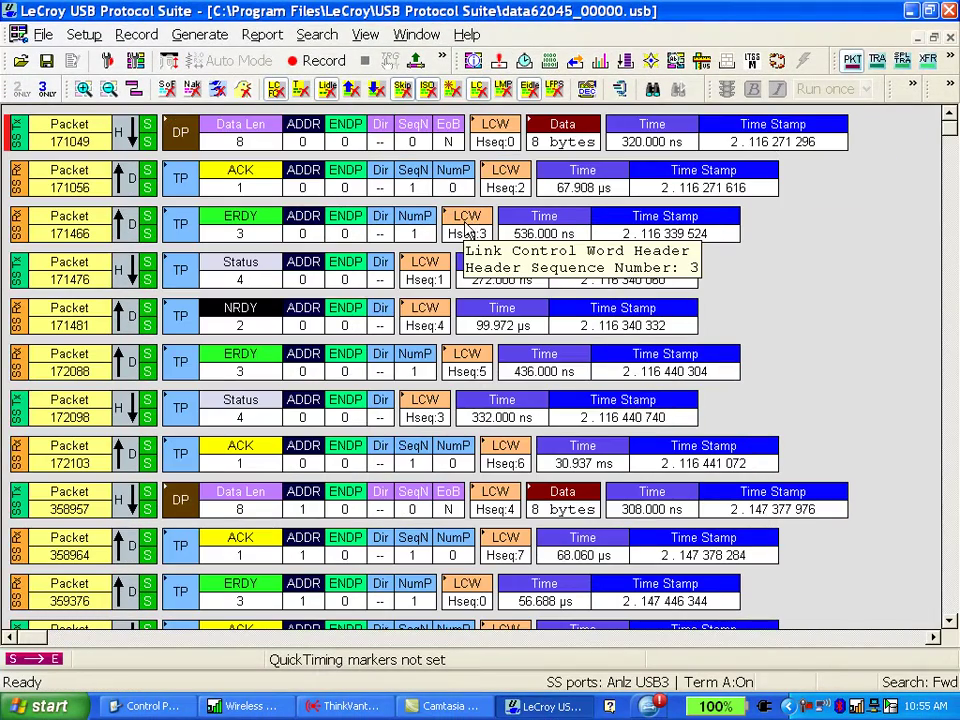
Step: Expand data packet 365079 and set its Pkts Pending field to show when data packets are collapsed
scroll(466, 240, down, 4)
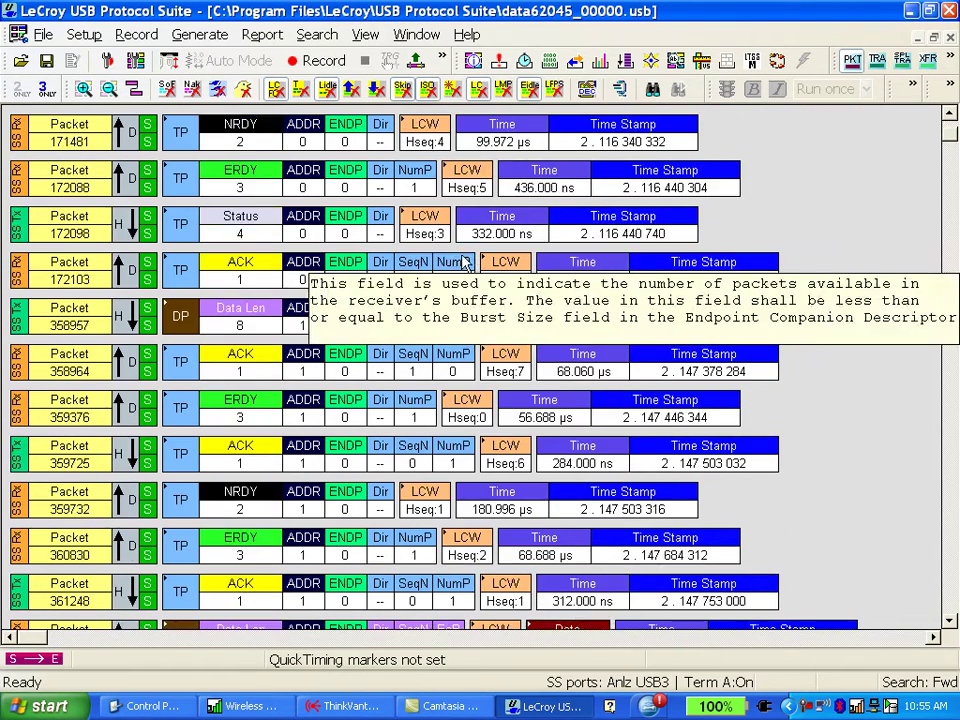
scroll(466, 268, down, 4)
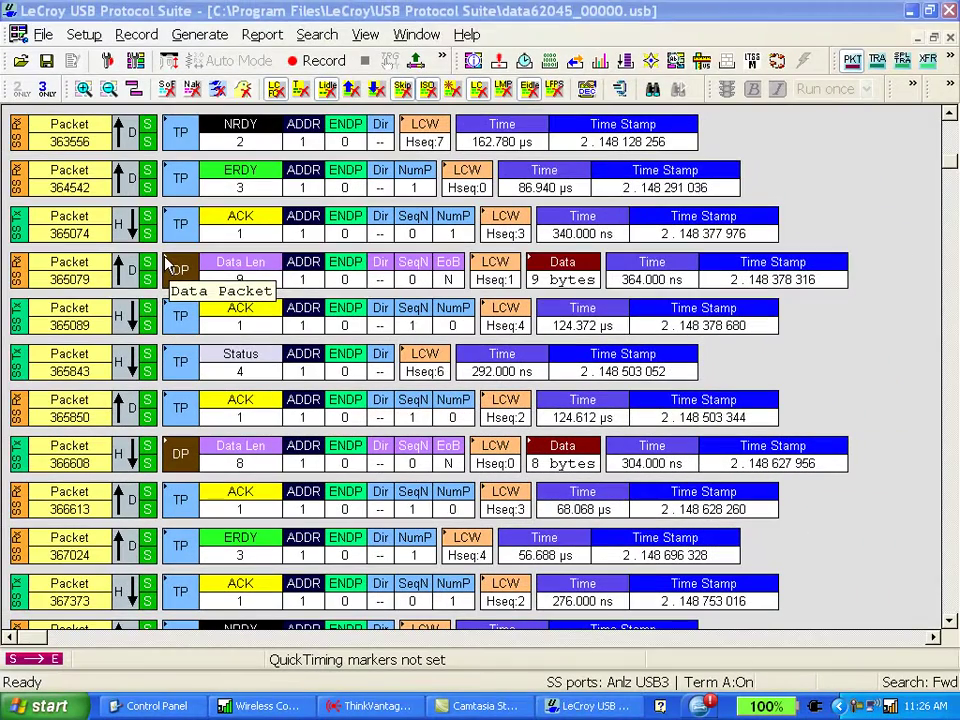
click(170, 268)
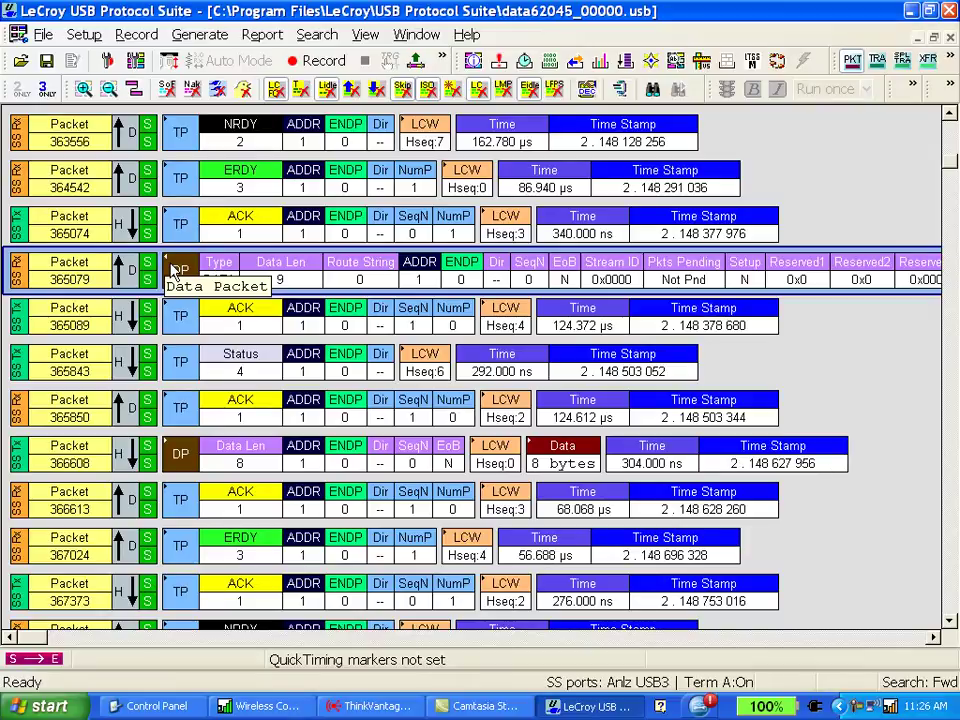
mouse_move(688, 272)
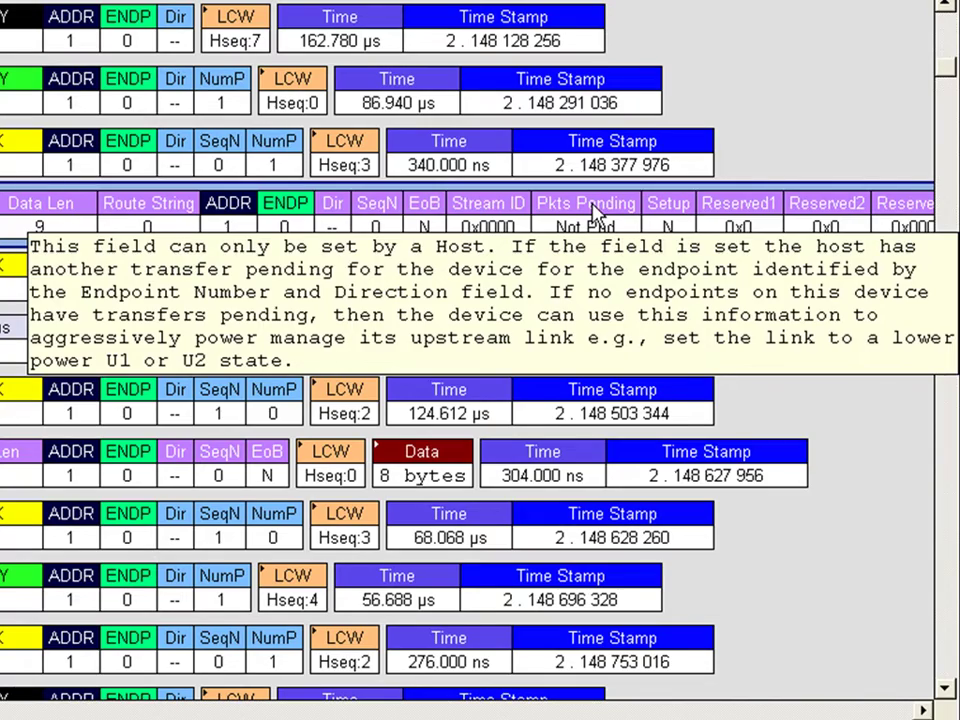
right_click(594, 212)
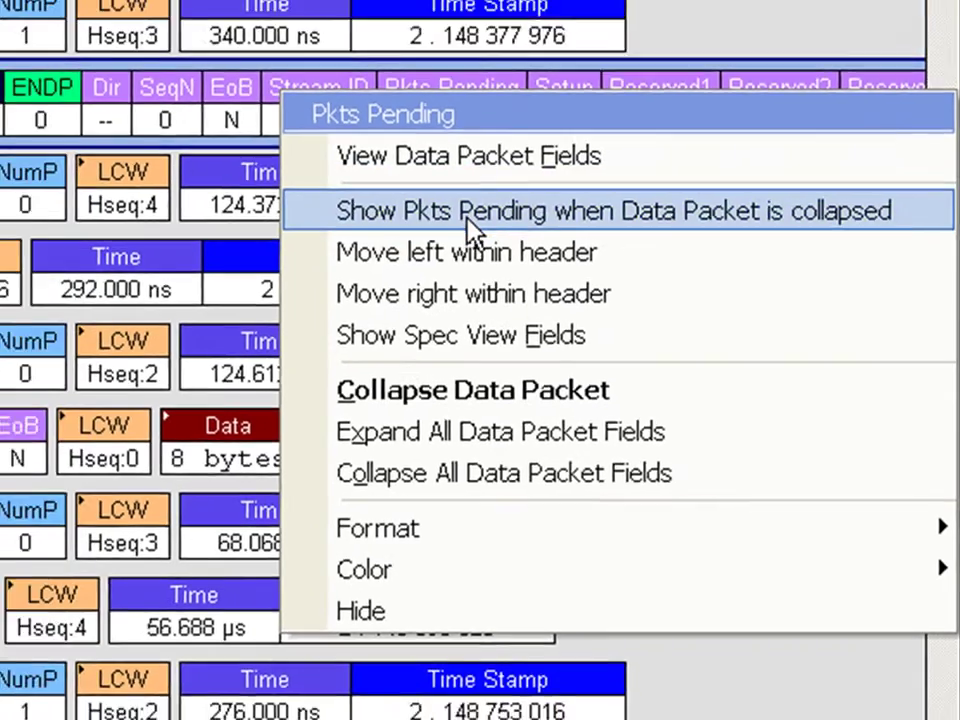
click(406, 181)
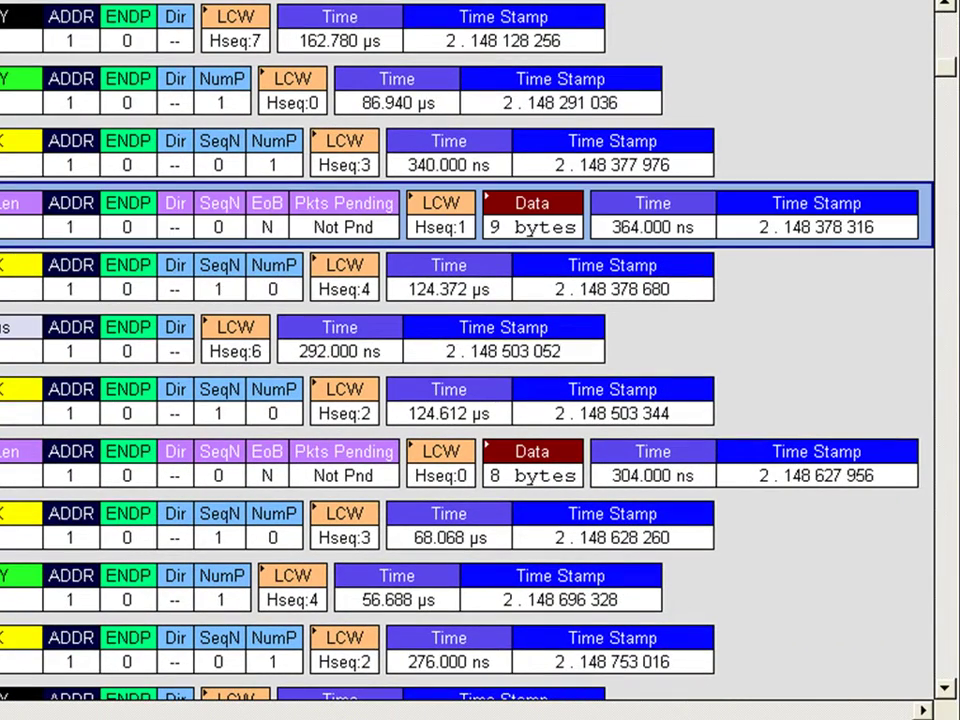
Step: Move the Pkts Pending field two places left within the data packet header, ahead of SeqN
mouse_move(355, 218)
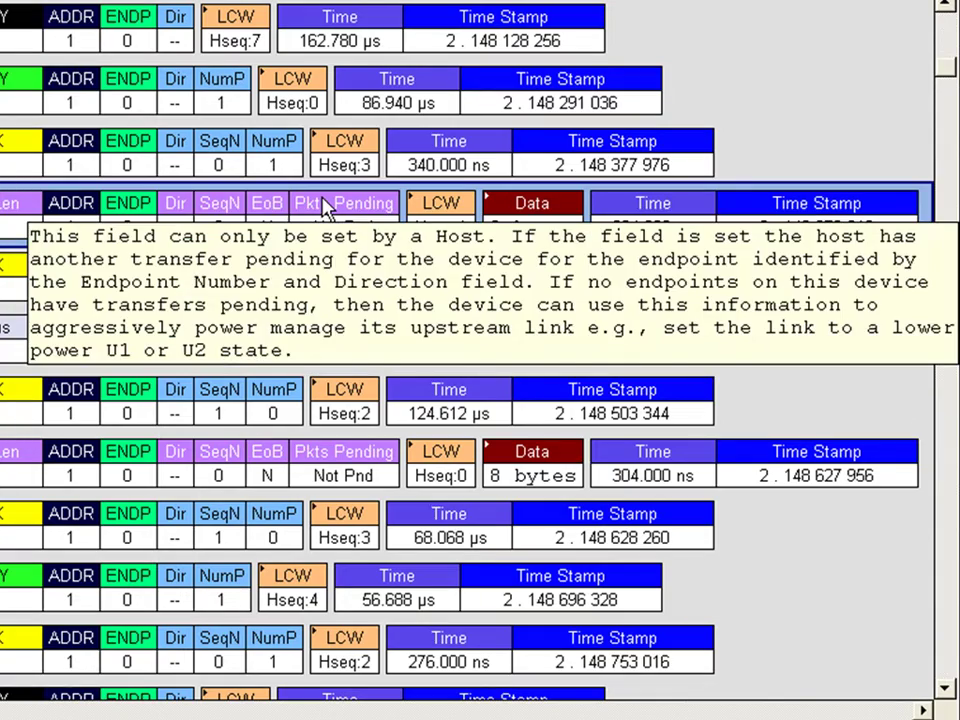
right_click(354, 214)
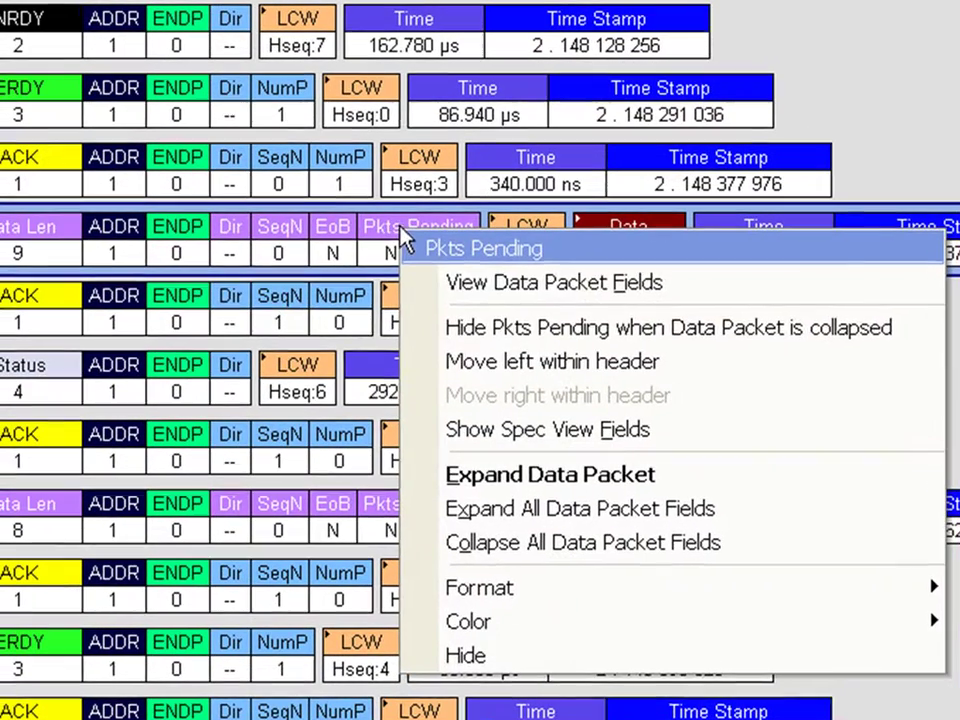
click(452, 362)
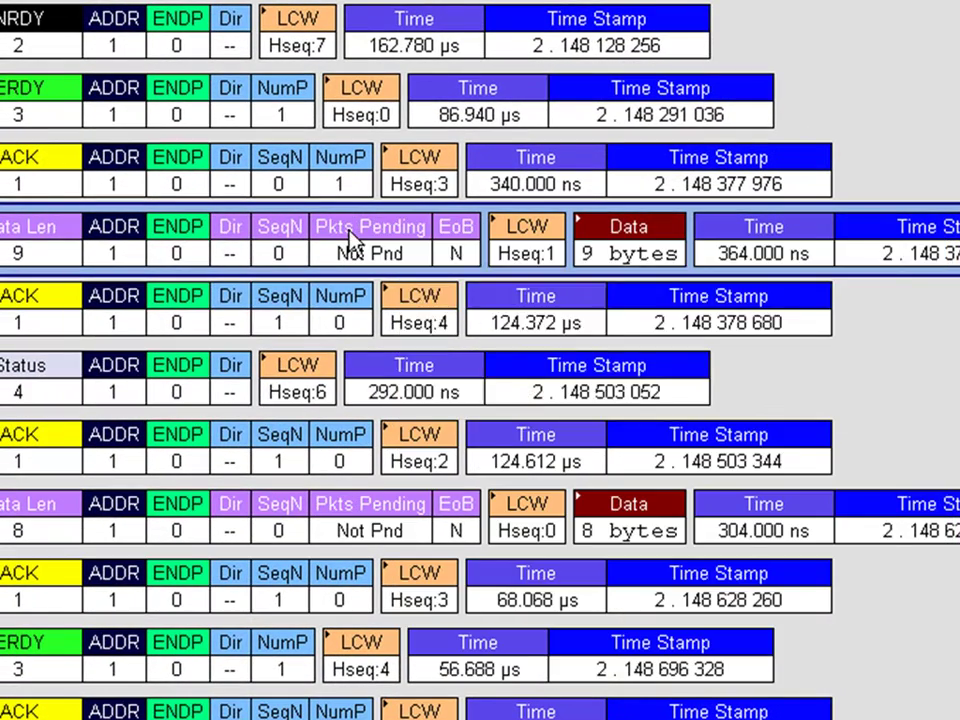
right_click(350, 238)
click(392, 365)
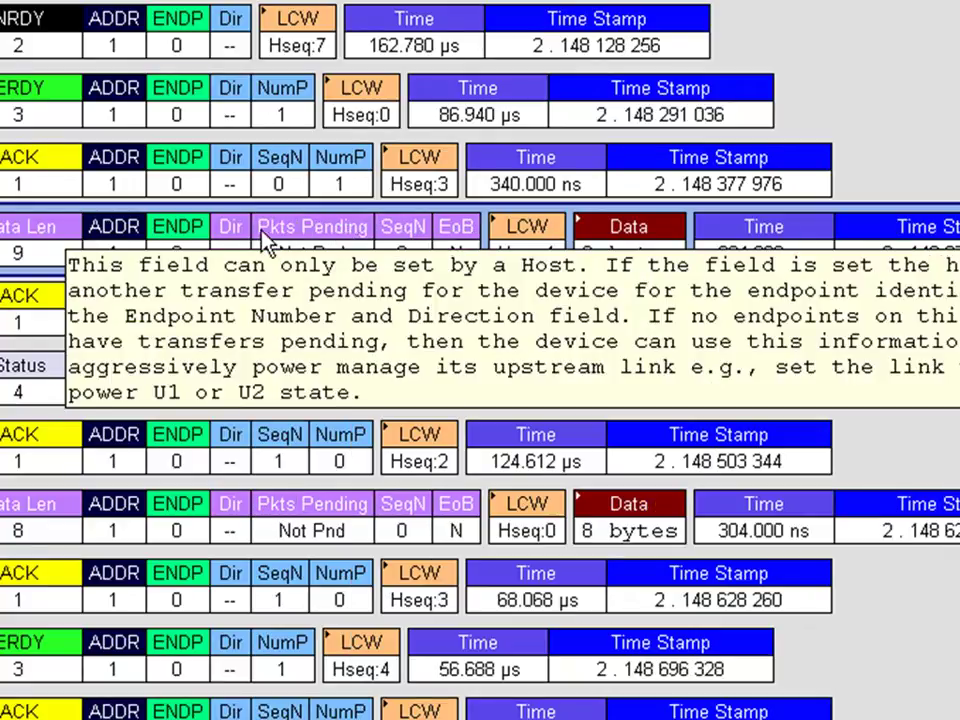
Step: Hide the Dir field when data packets are collapsed
mouse_move(235, 232)
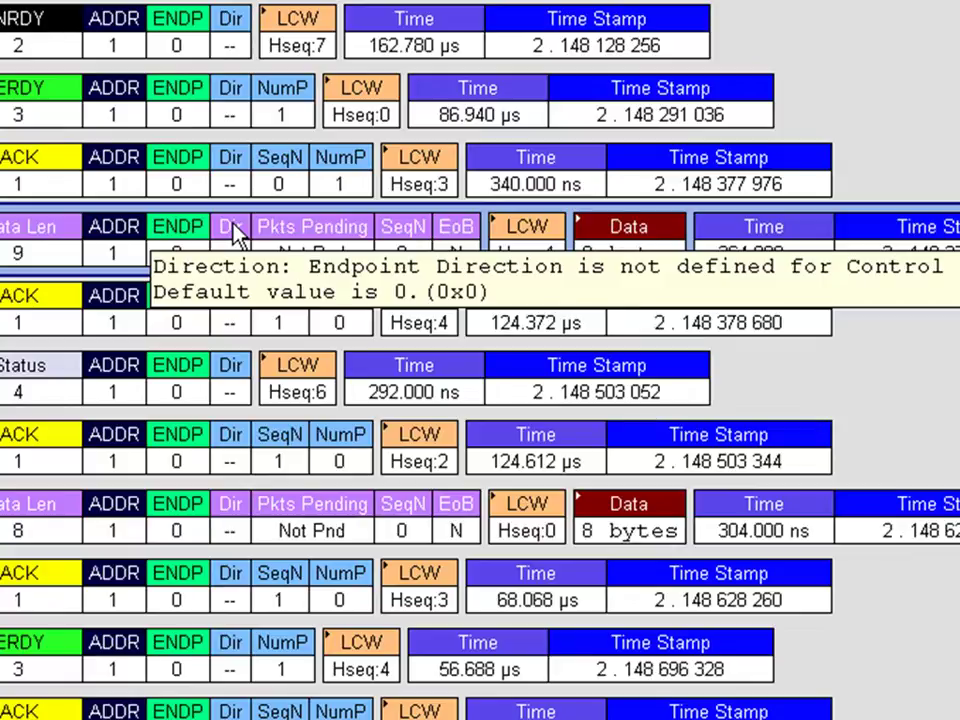
right_click(236, 233)
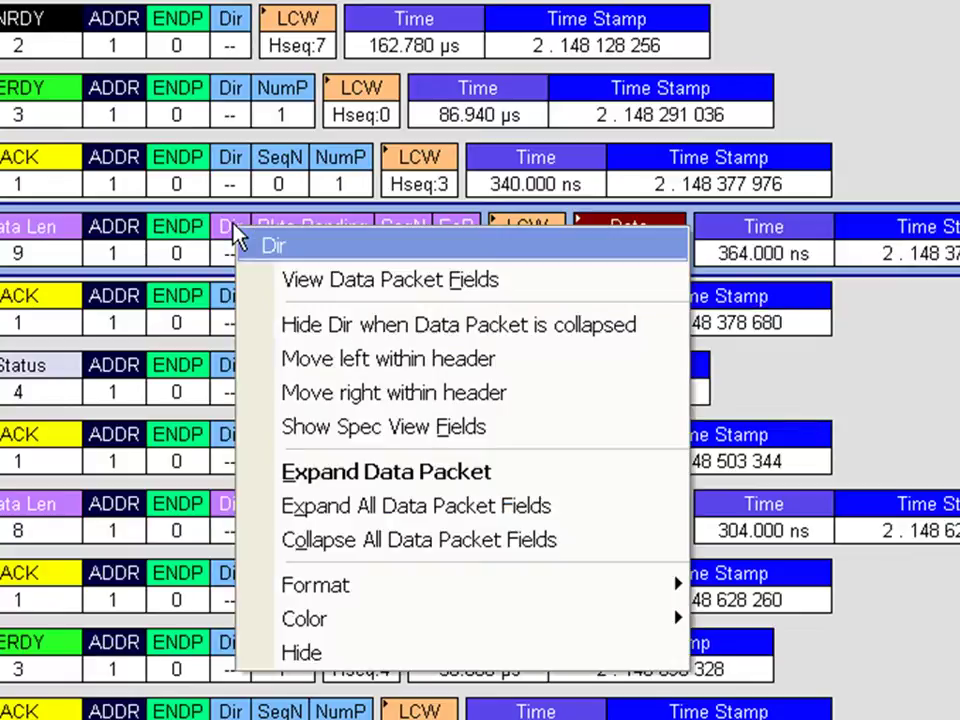
click(284, 336)
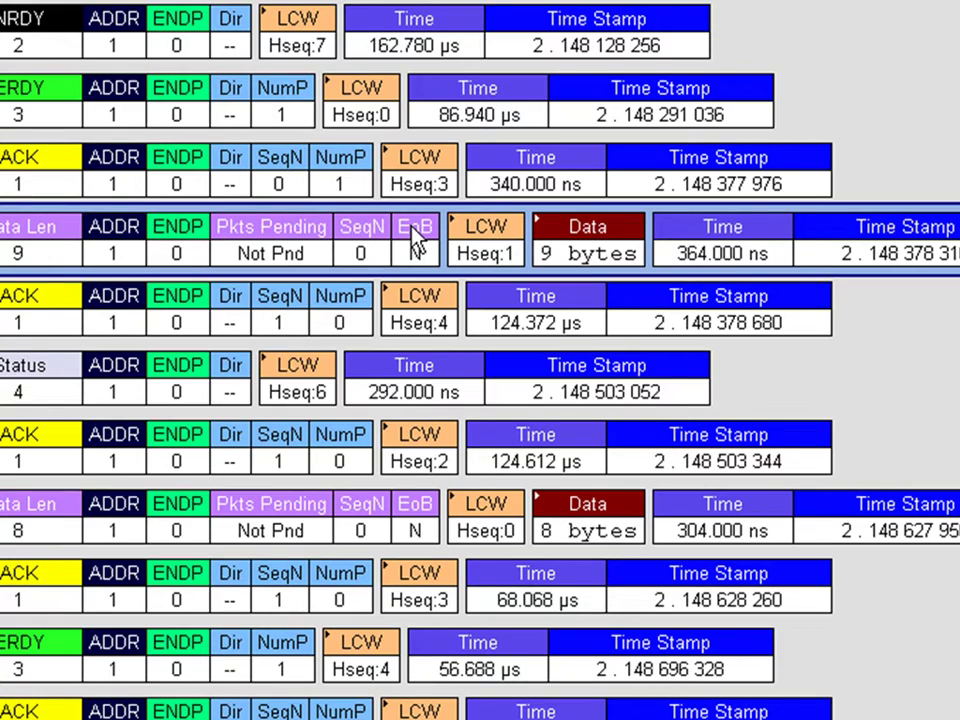
Step: Expand and collapse the LCW and Data fields of packet 365079 to view their contents
mouse_move(415, 241)
click(452, 232)
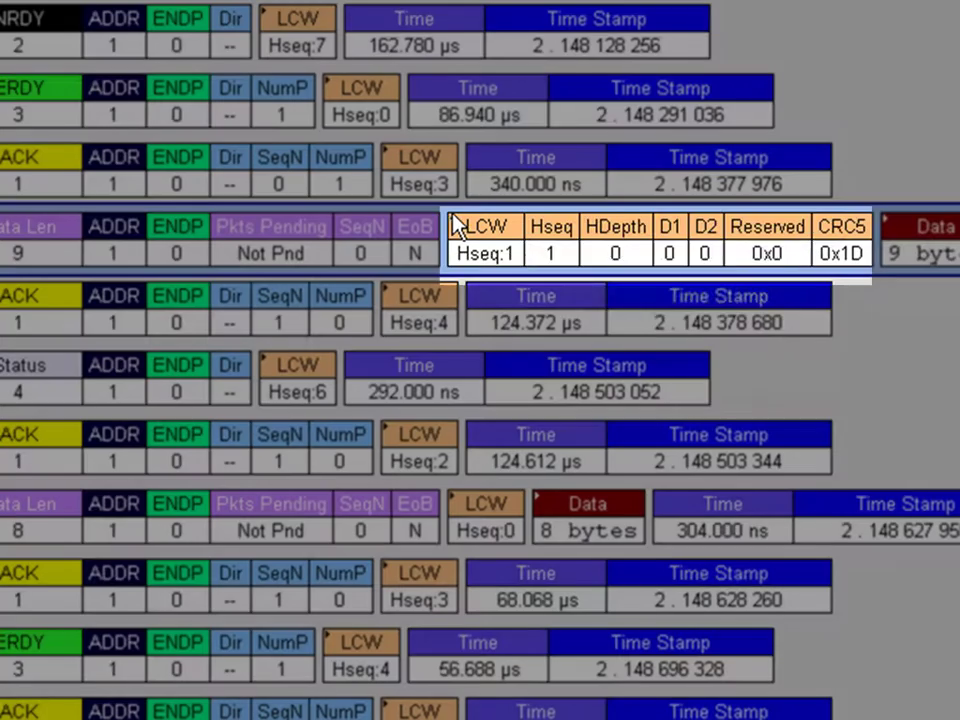
click(455, 229)
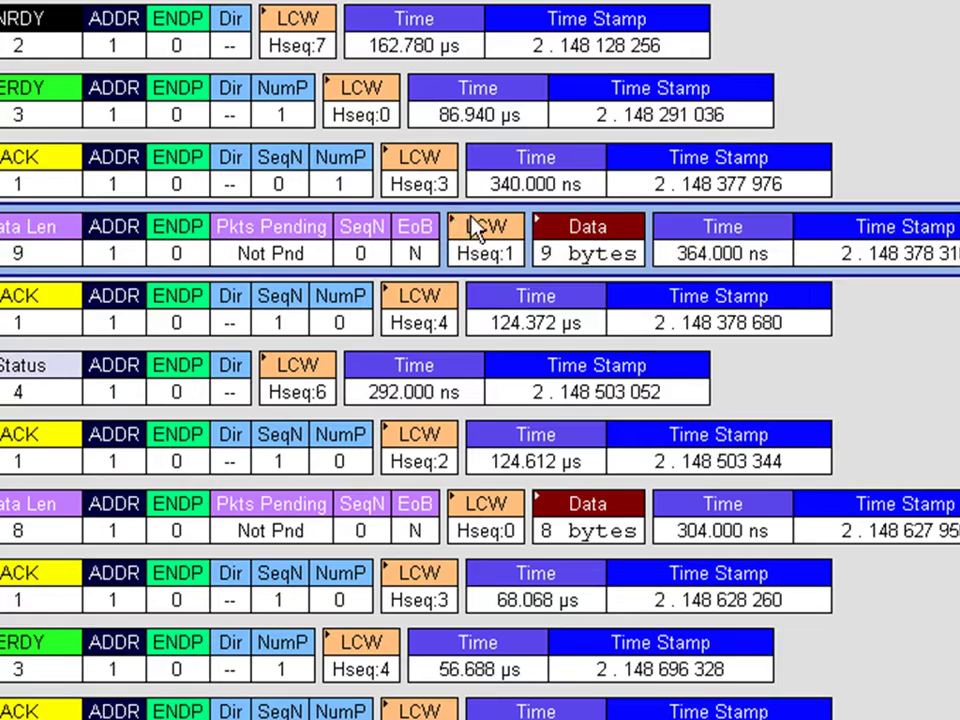
click(538, 224)
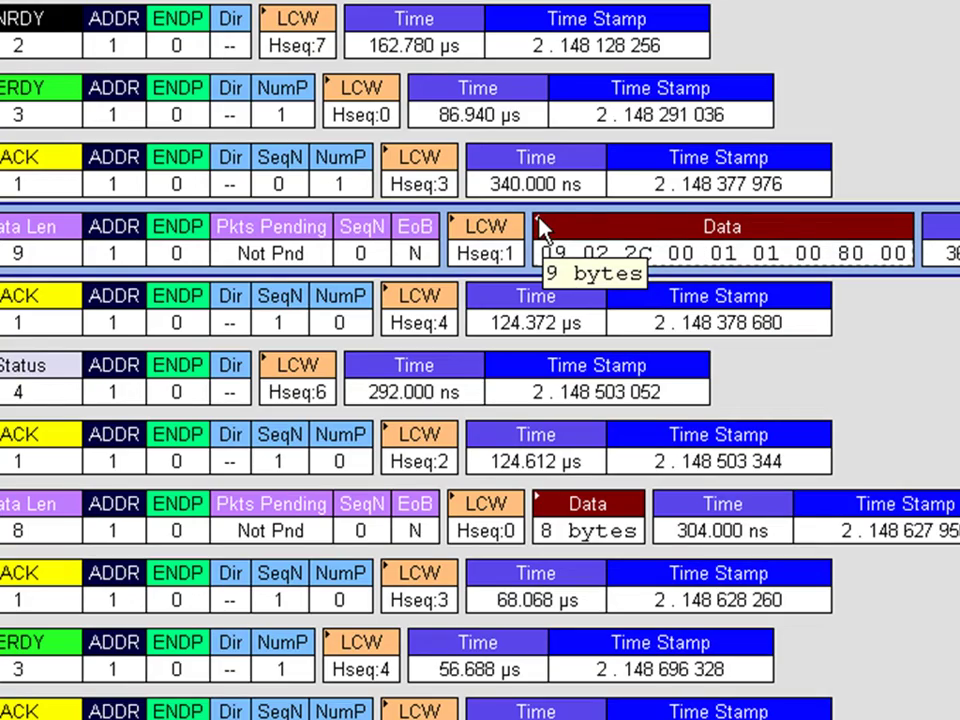
click(540, 226)
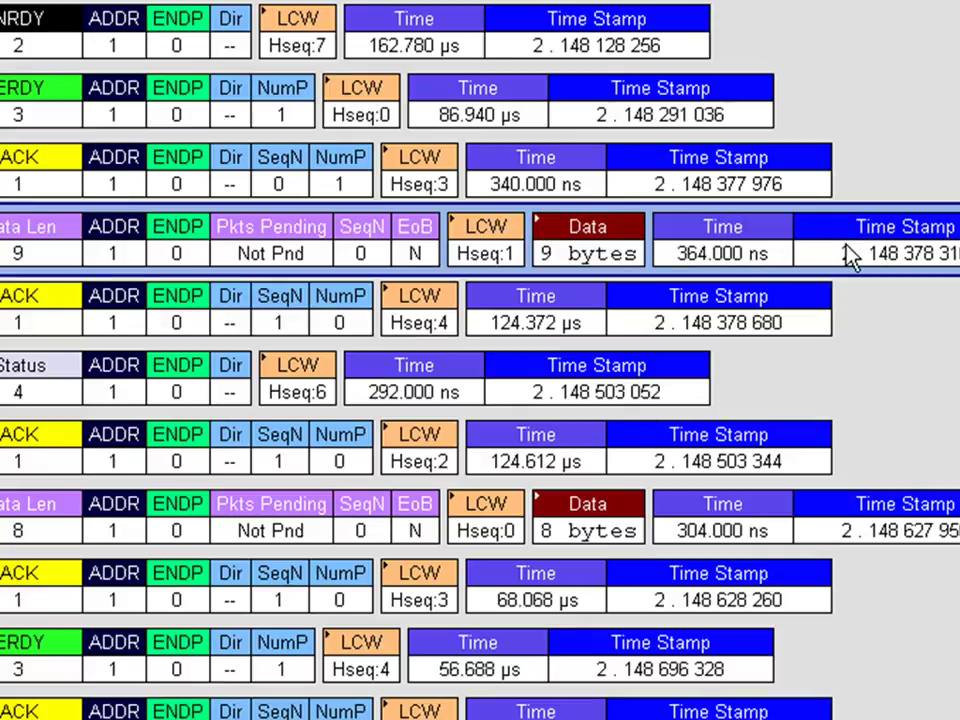
Step: Zero the time stamp at data packet 365079
mouse_move(778, 232)
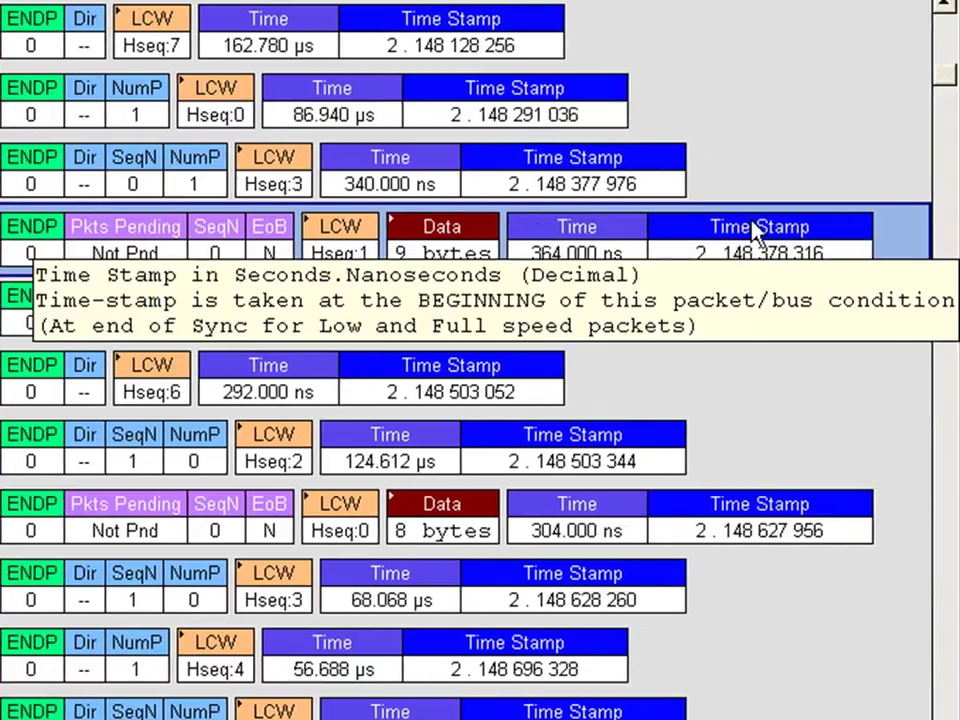
right_click(837, 237)
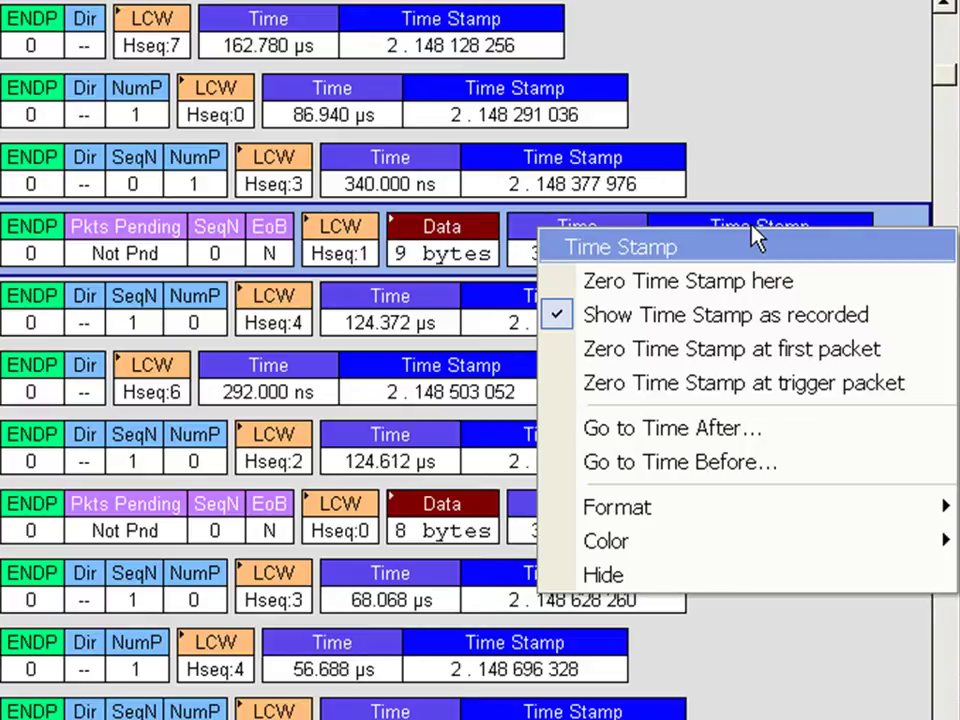
click(745, 284)
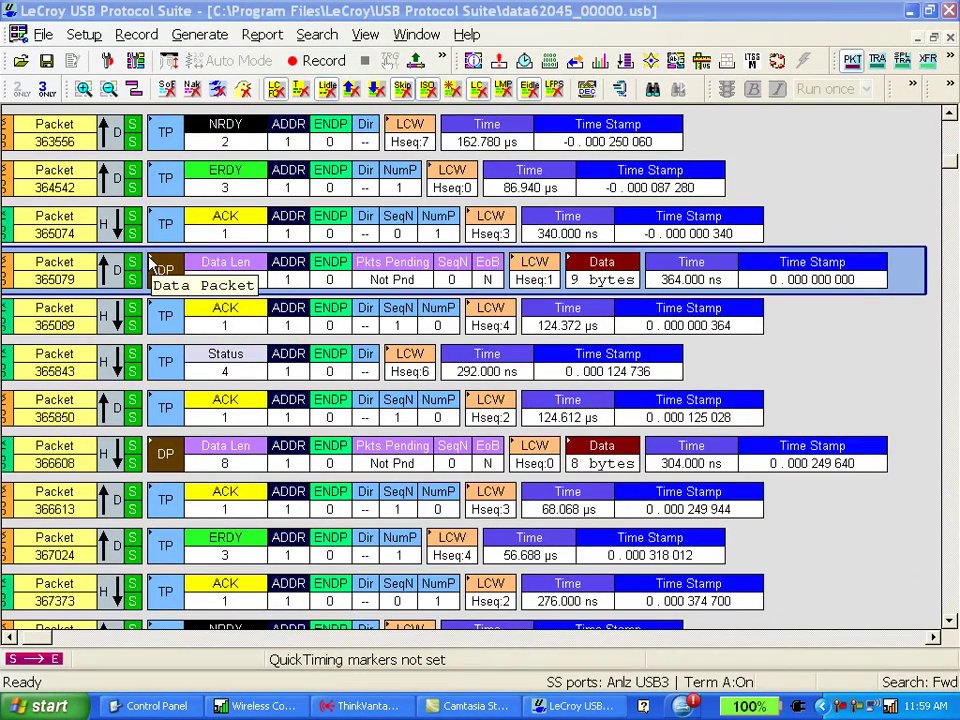
Step: Expand the headers of all data packets and transaction packets and wrap the packet rows to fit the window width
click(151, 262)
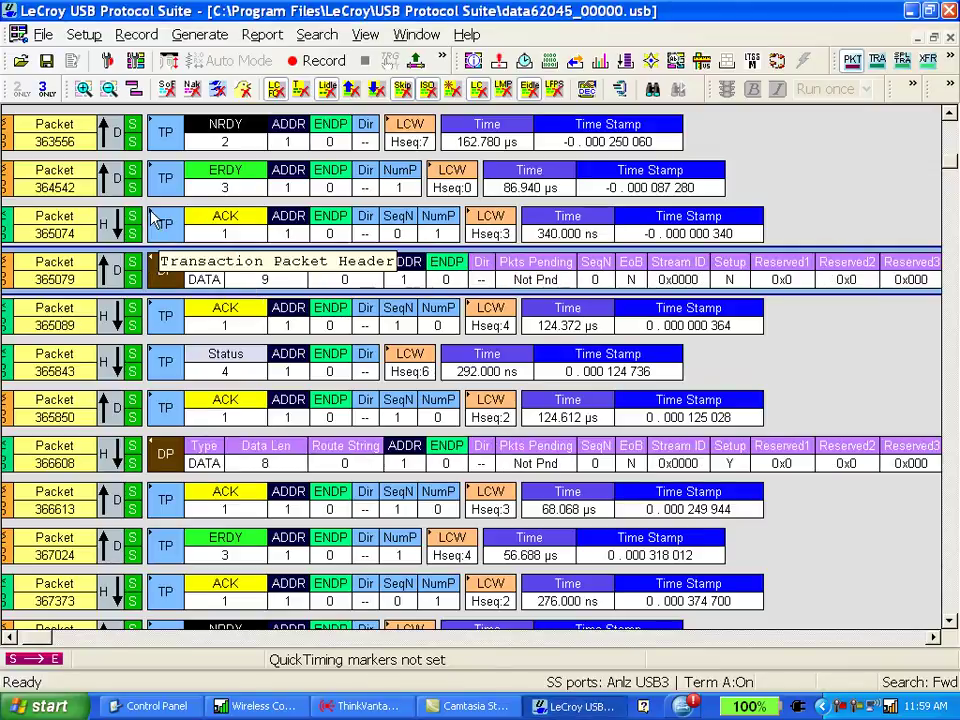
click(155, 220)
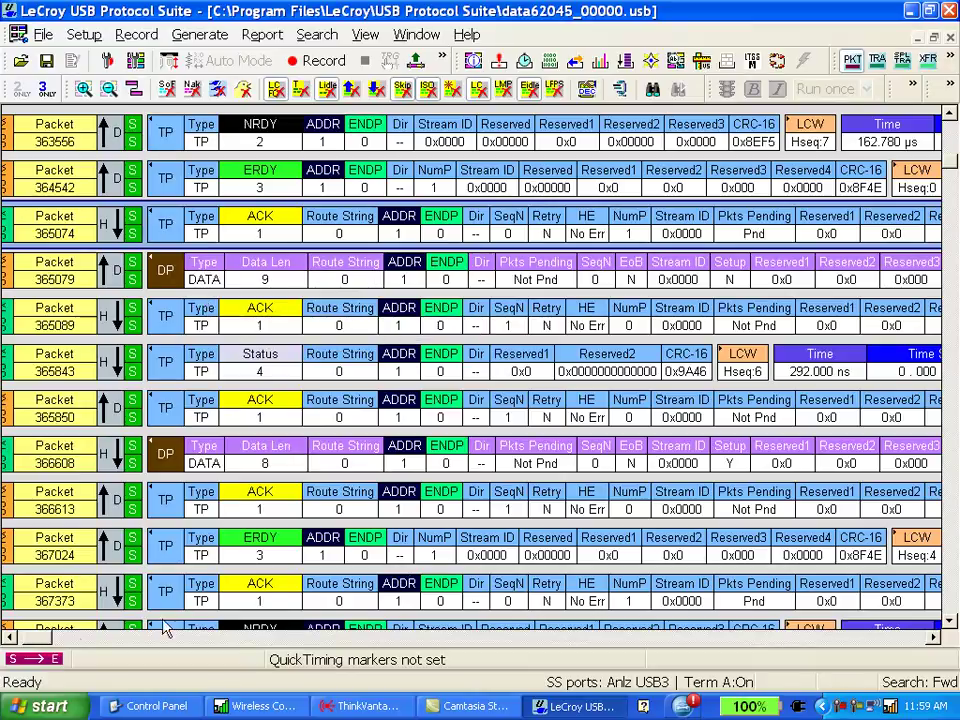
mouse_move(40, 645)
mouse_down()
mouse_move(253, 651)
mouse_move(30, 643)
mouse_up()
click(134, 89)
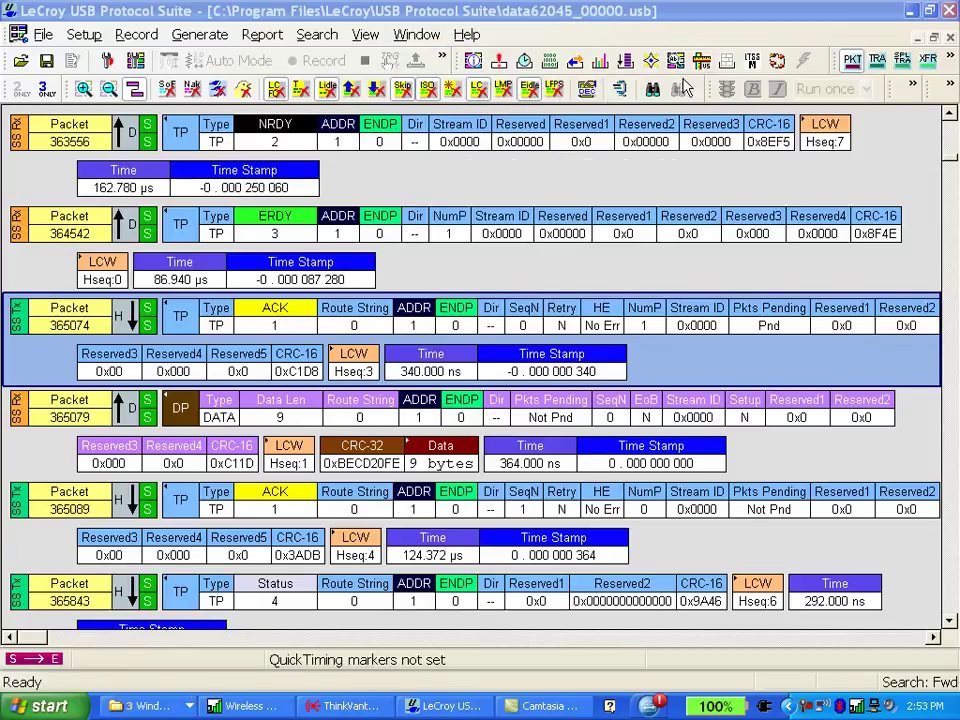
Step: Open the spec view of the packet fields and switch its values to binary and back to hexadecimal
click(734, 64)
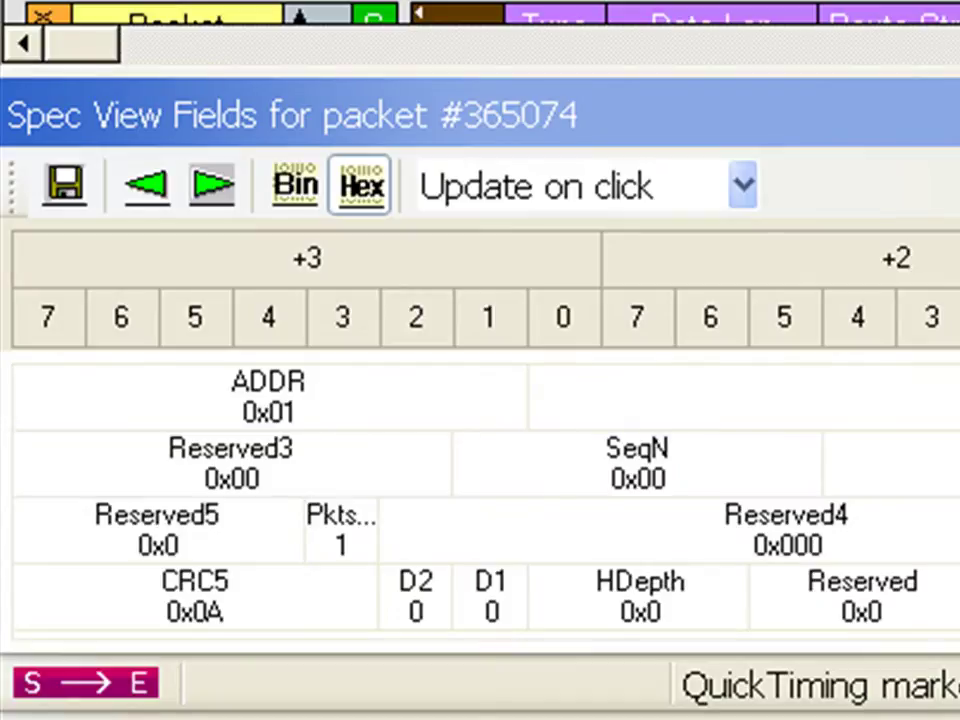
click(314, 206)
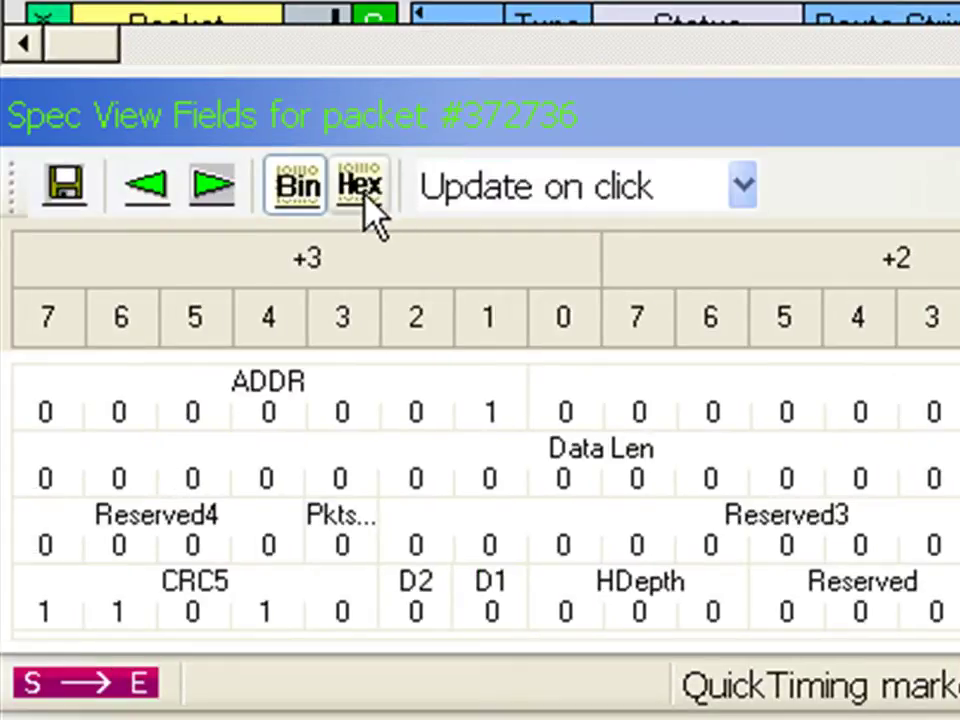
click(366, 200)
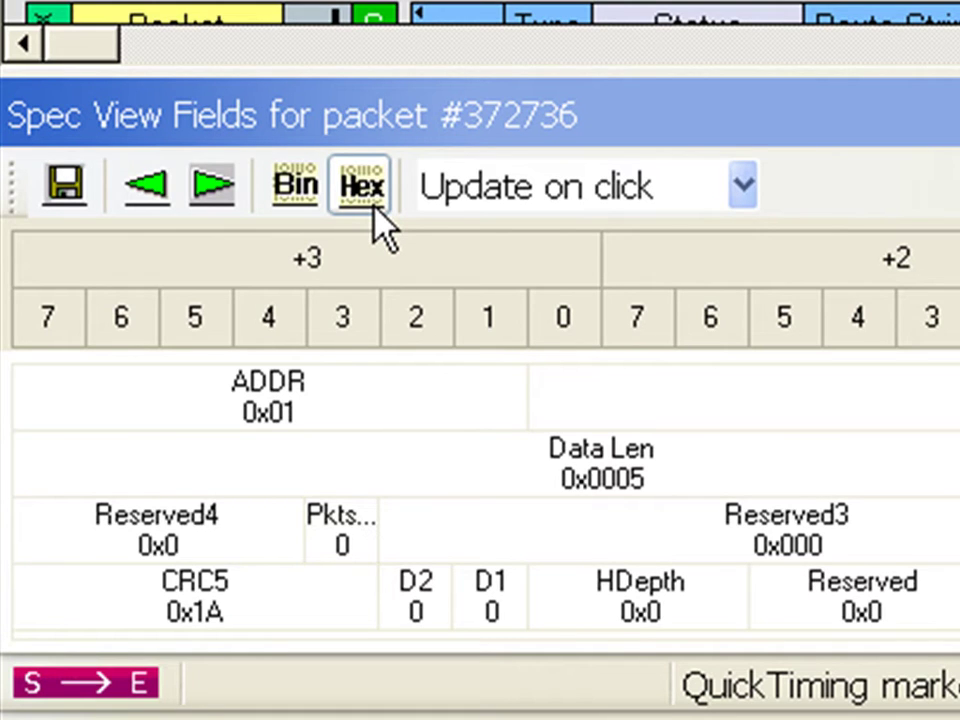
Step: Step the spec view forward packet by packet from packet 372736 to packet 374270
click(208, 186)
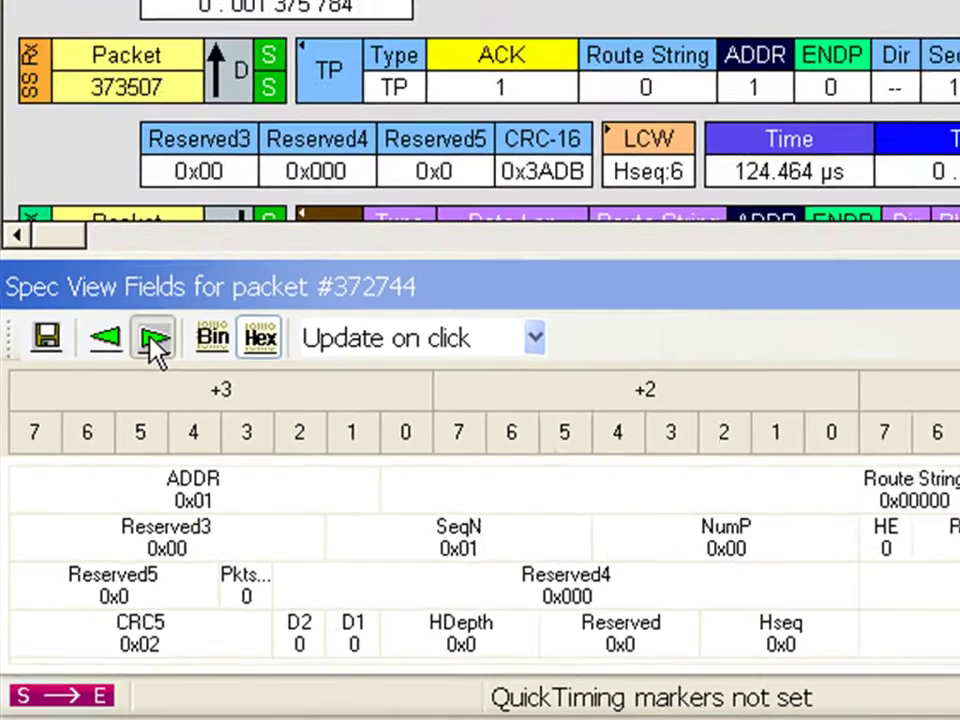
click(152, 340)
click(152, 340)
click(152, 340)
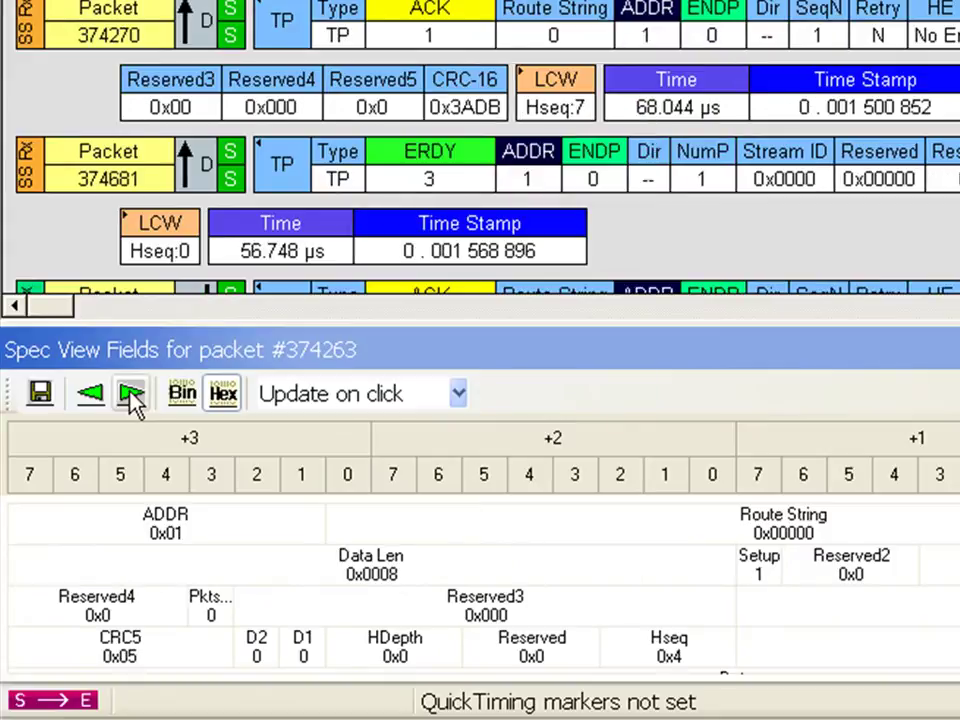
click(133, 395)
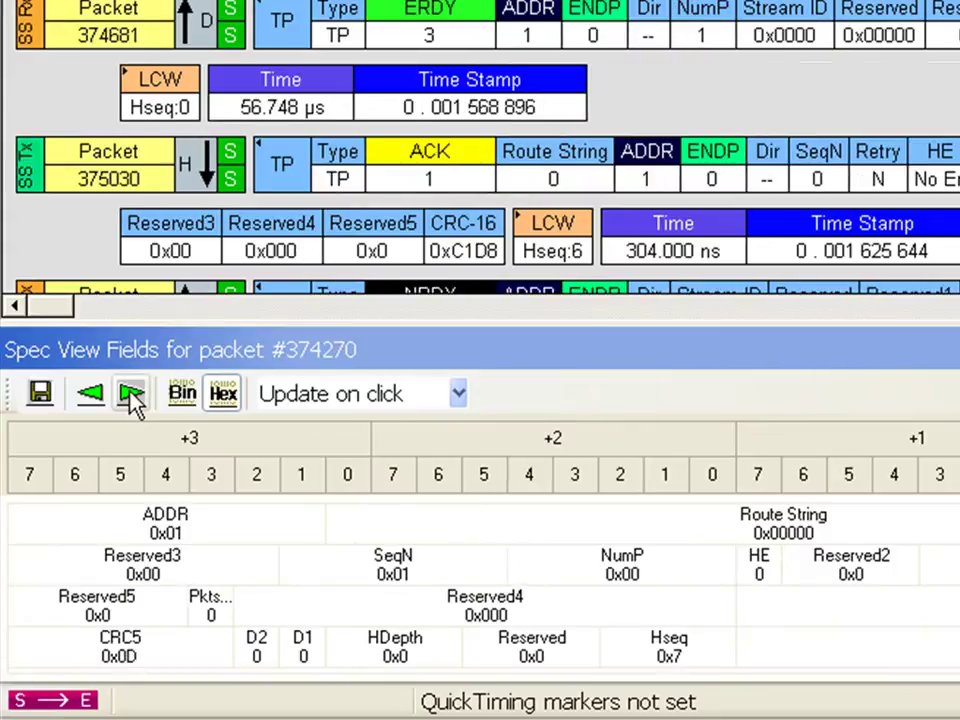
Step: Set the spec view to Update on scroll and follow its fields down the trace to packet 378848
click(460, 395)
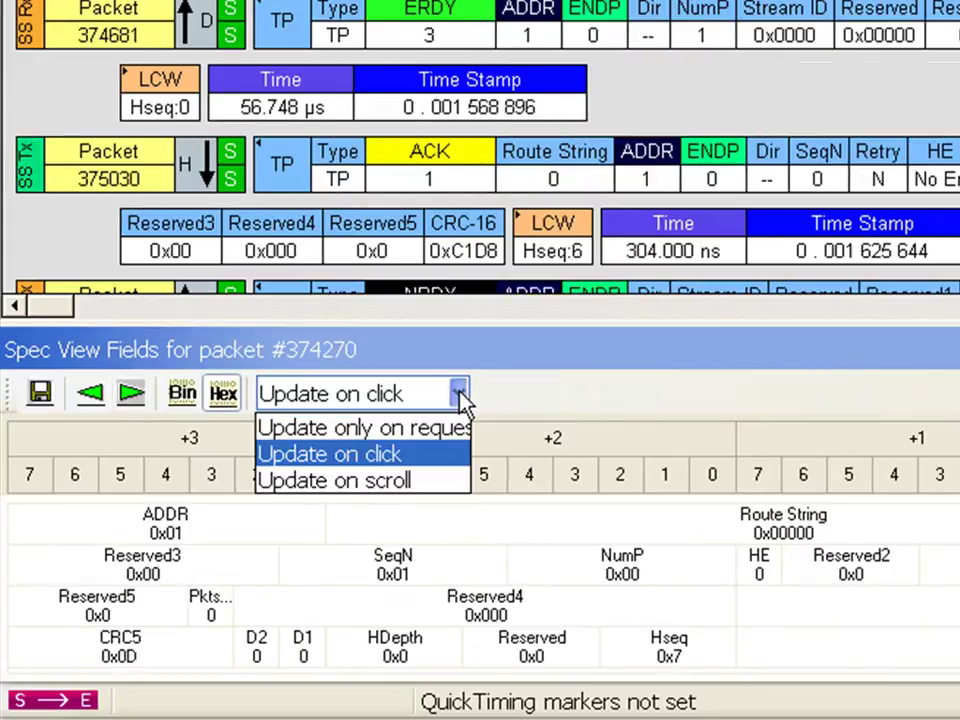
click(433, 480)
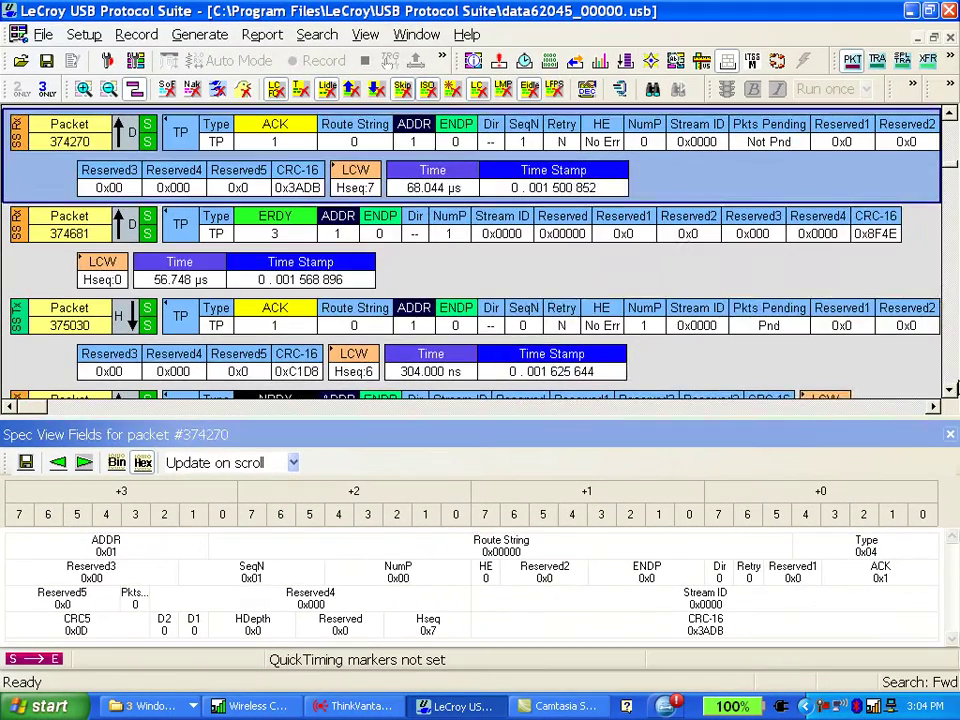
click(950, 389)
click(950, 389)
click(950, 389)
click(950, 389)
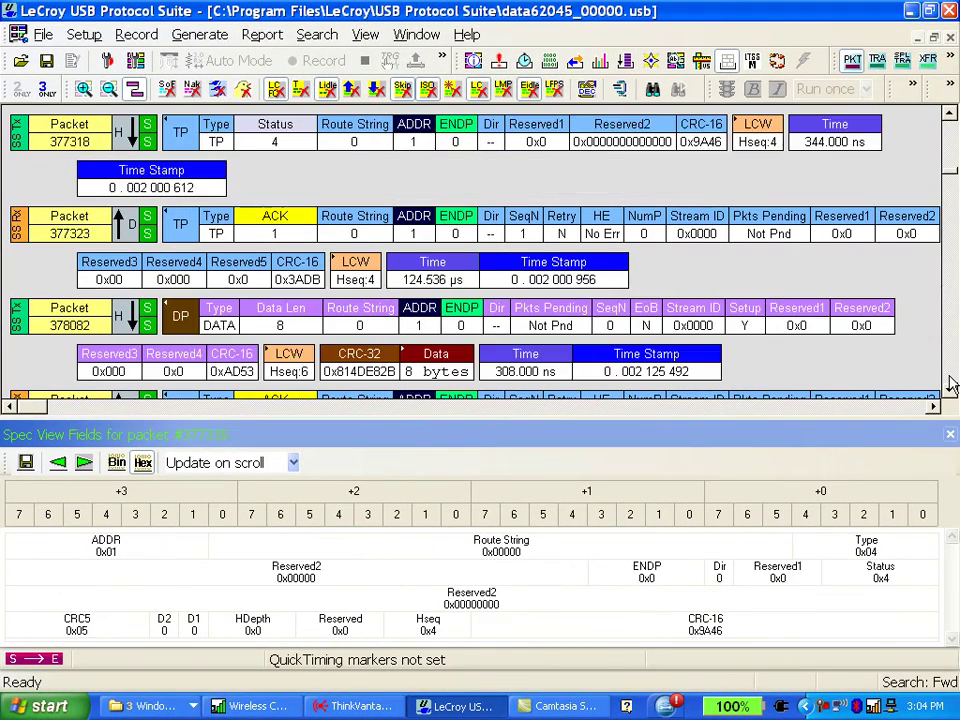
click(951, 389)
click(951, 389)
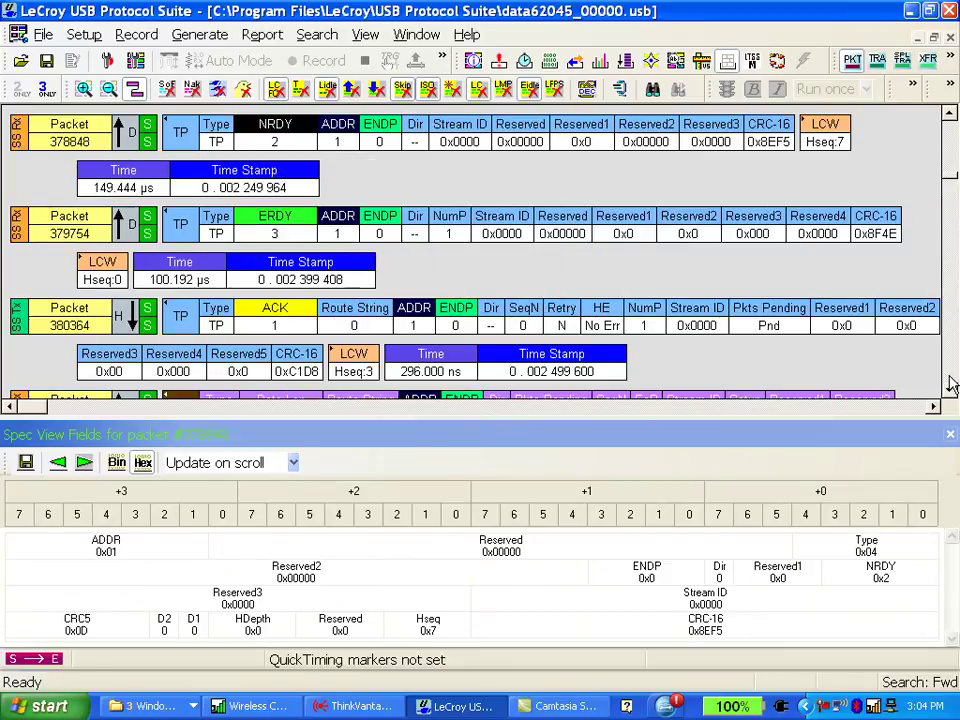
Step: Close the spec view and open the Detail View of packet 374270 beside the trace
click(950, 436)
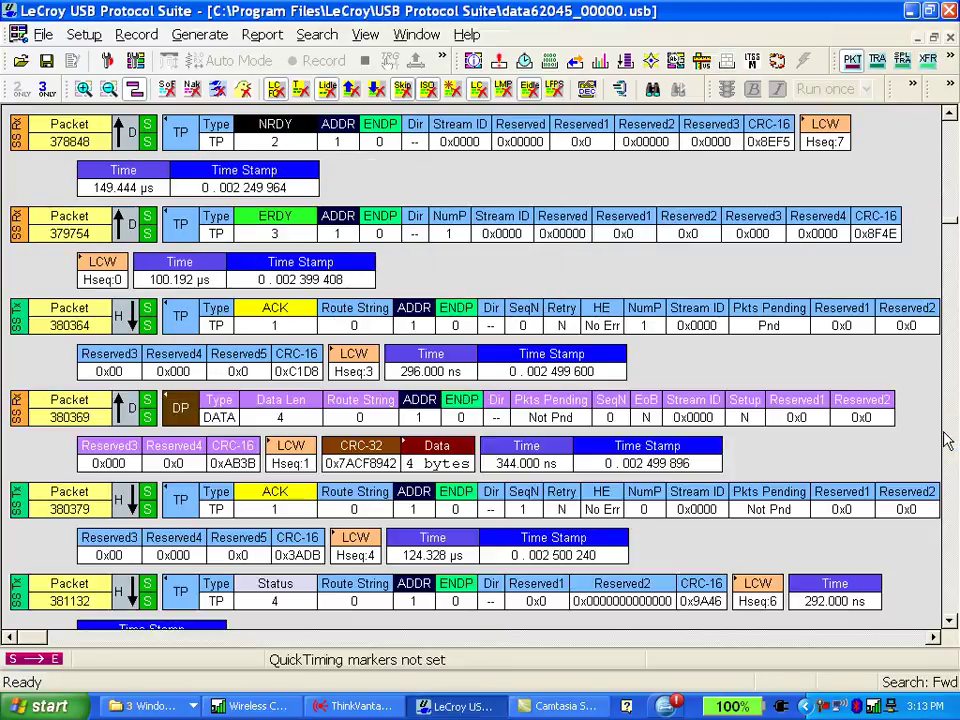
click(676, 64)
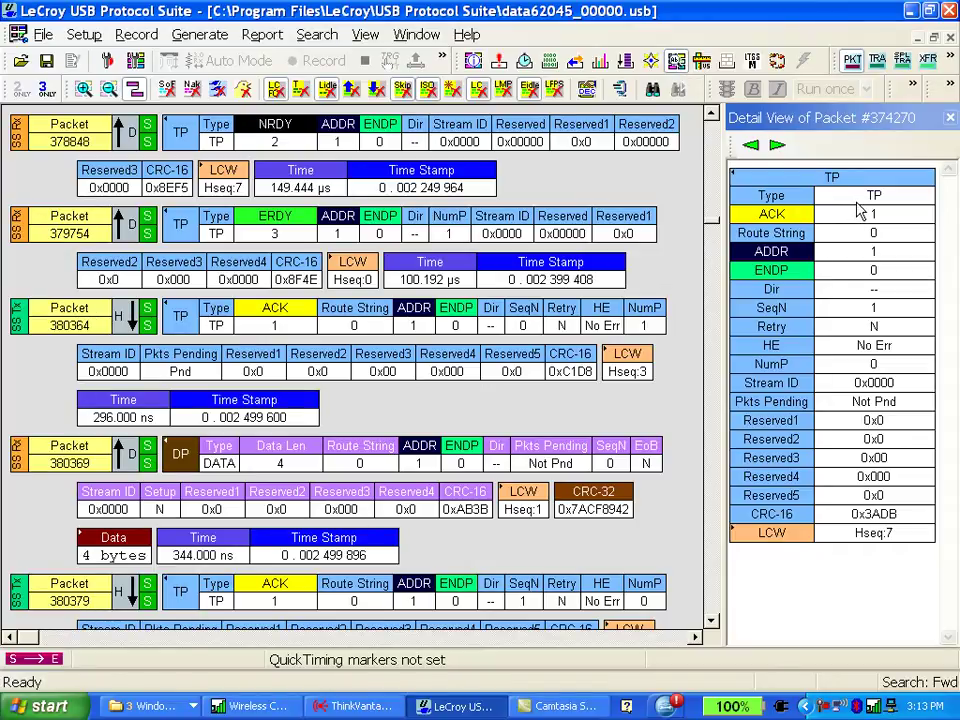
mouse_move(790, 381)
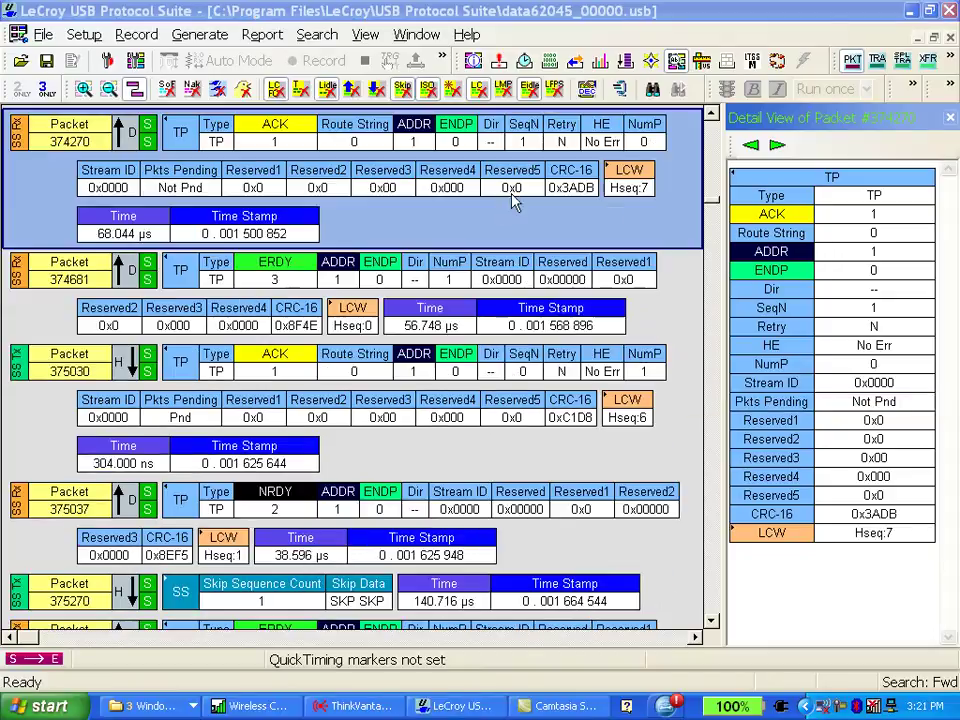
Step: Unwrap the packet rows and advance the Detail View from packet 374270 to data packet 376555
click(133, 90)
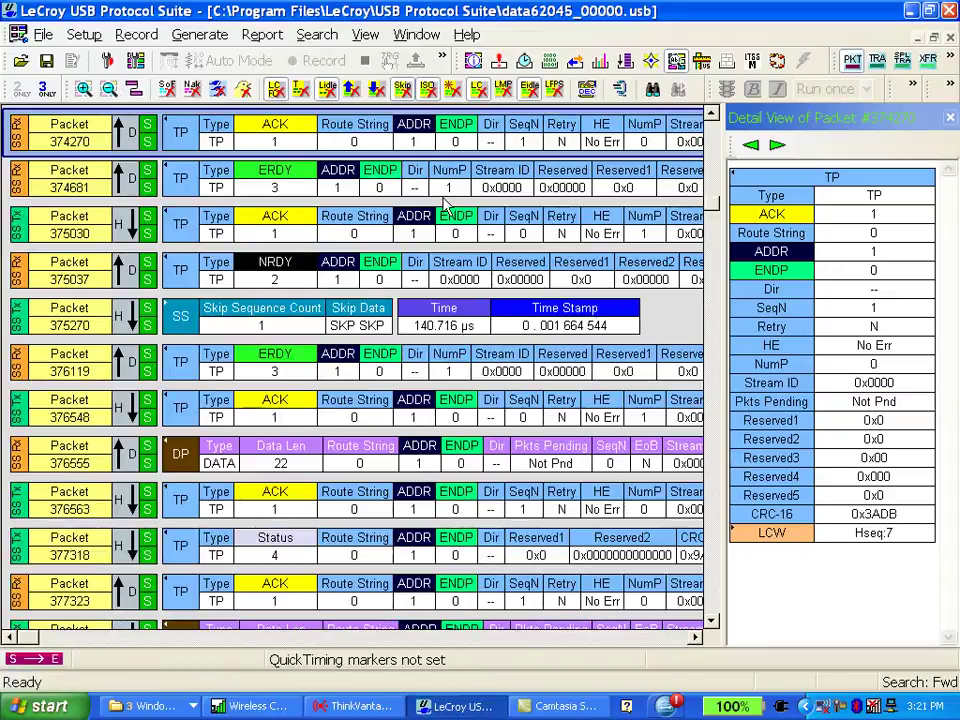
click(778, 146)
click(778, 146)
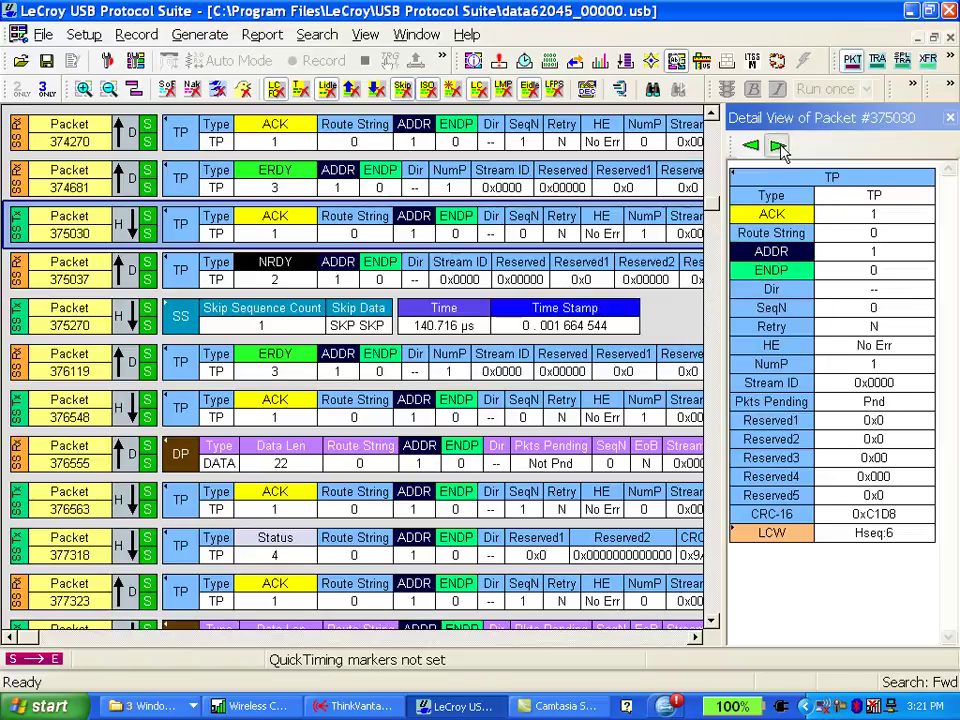
click(778, 146)
click(778, 146)
click(778, 146)
click(778, 146)
click(778, 146)
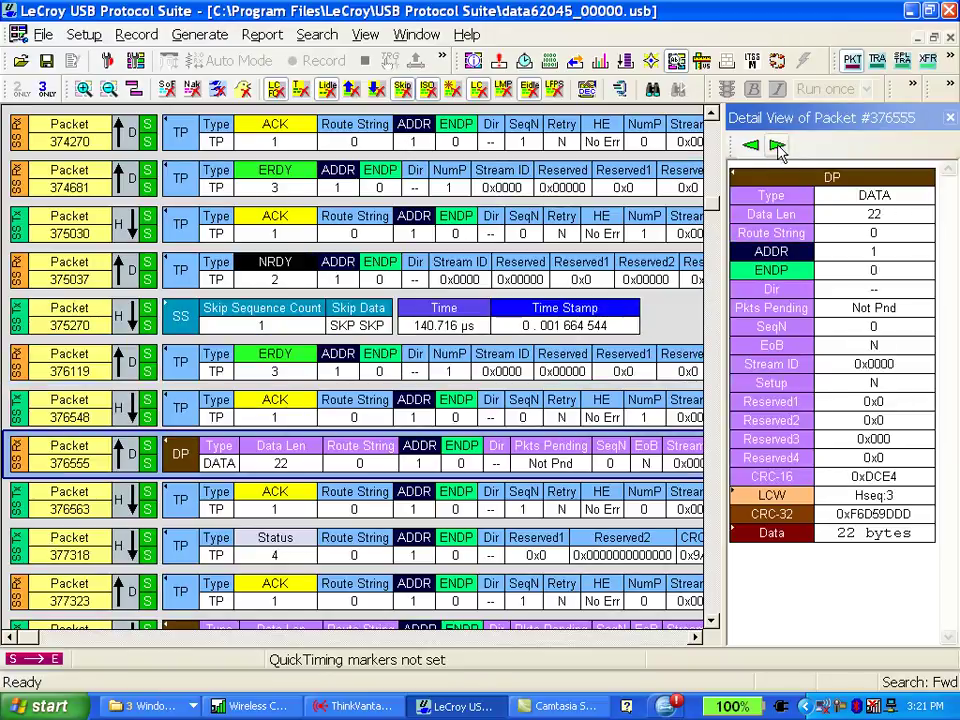
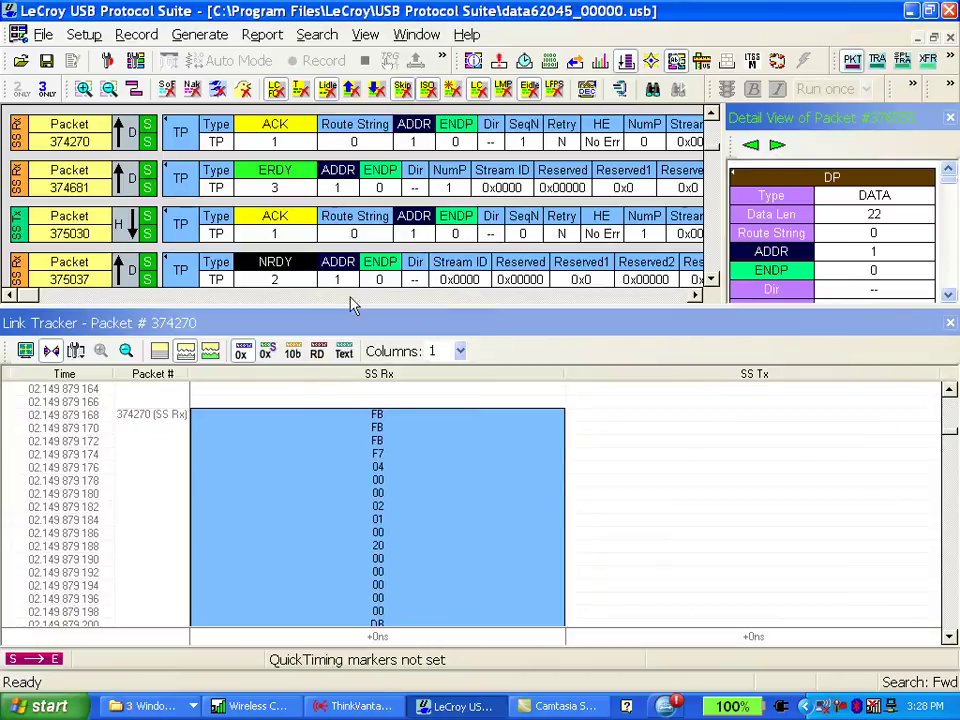
Step: Dock the Link Tracker as a tab together with the Detail View and widen the shared pane
drag(296, 332, 785, 120)
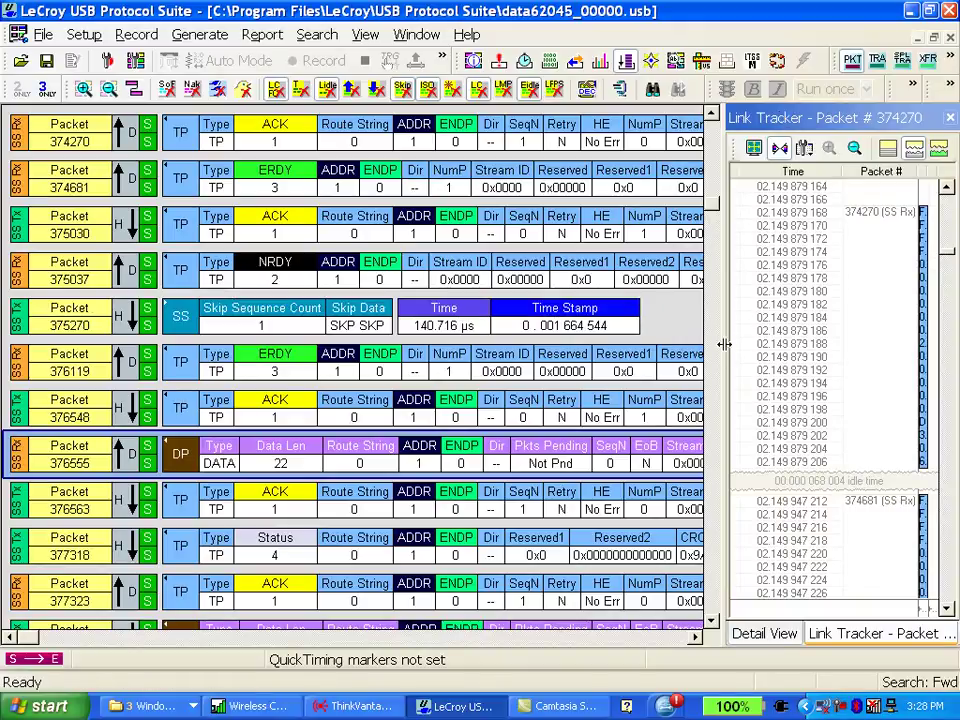
drag(729, 355, 596, 355)
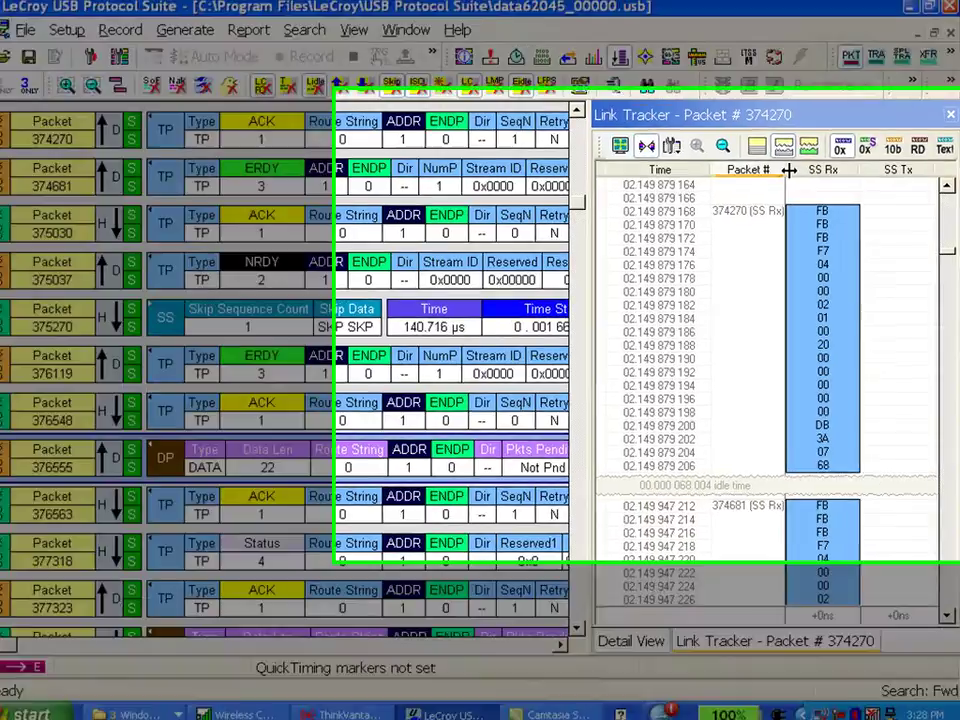
Step: Collapse the Packet # column in the Link Tracker and widen the SS Rx and SS Tx columns
drag(790, 171, 706, 171)
drag(689, 120, 767, 120)
drag(886, 120, 940, 117)
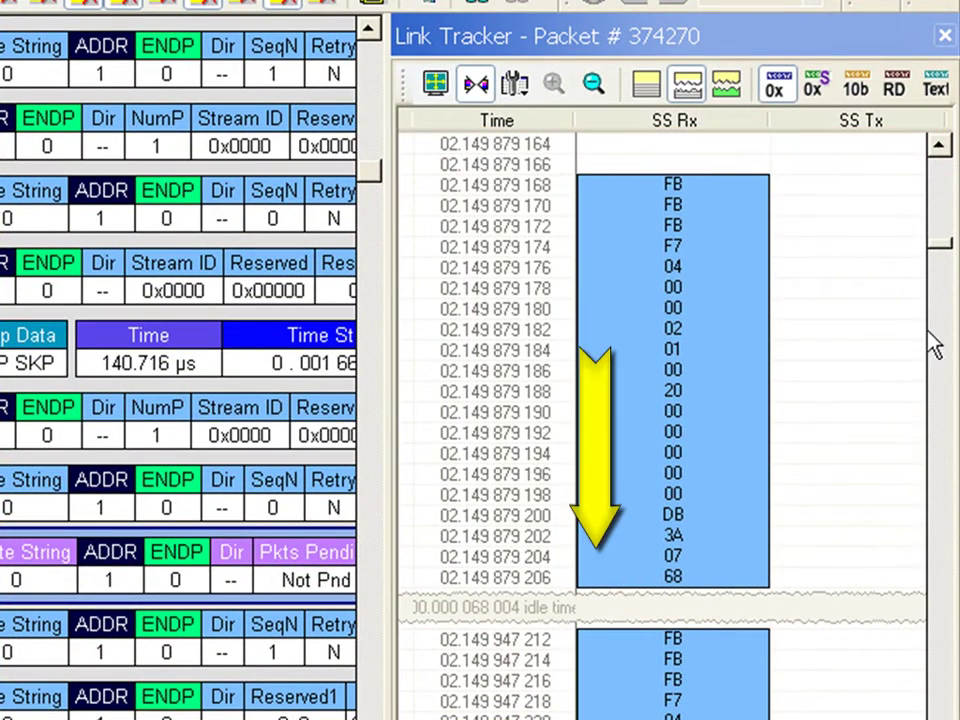
Step: Bring packet 374681 into view in the Link Tracker and show its bytes as 0xS values, 10-bit codes, symbols and packet fields in turn
scroll(727, 152, down, 1)
scroll(727, 152, down, 15)
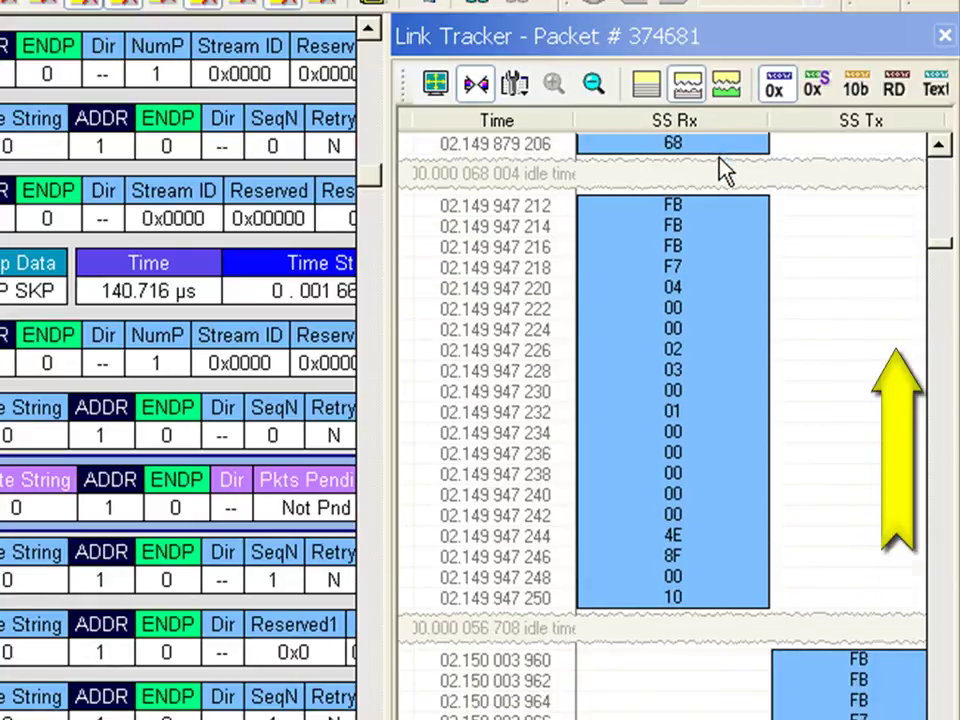
scroll(727, 185, up, 6)
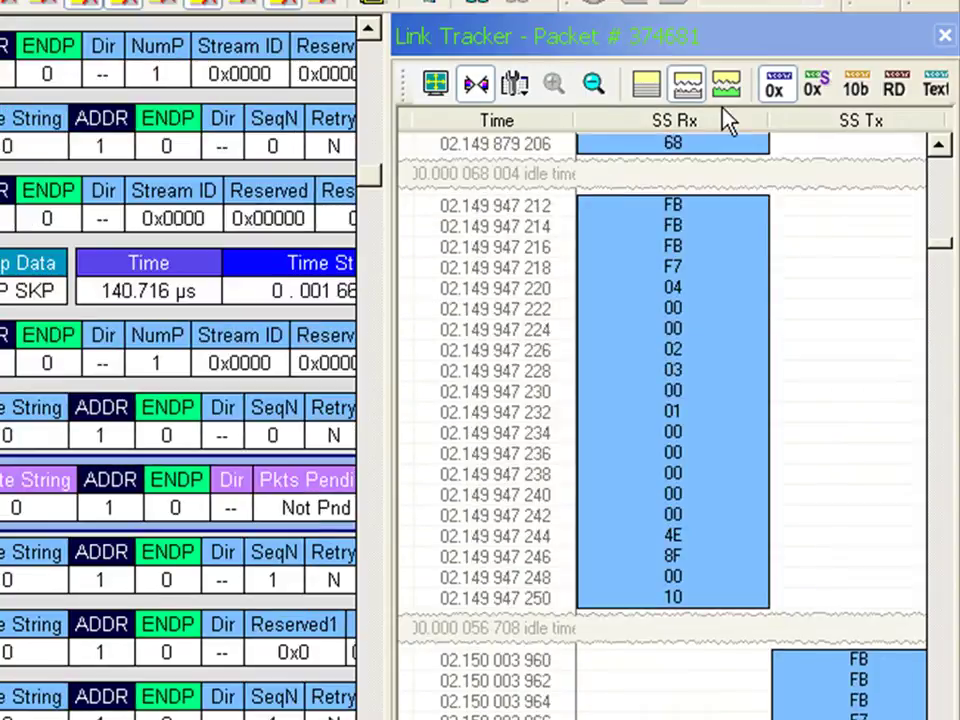
click(816, 89)
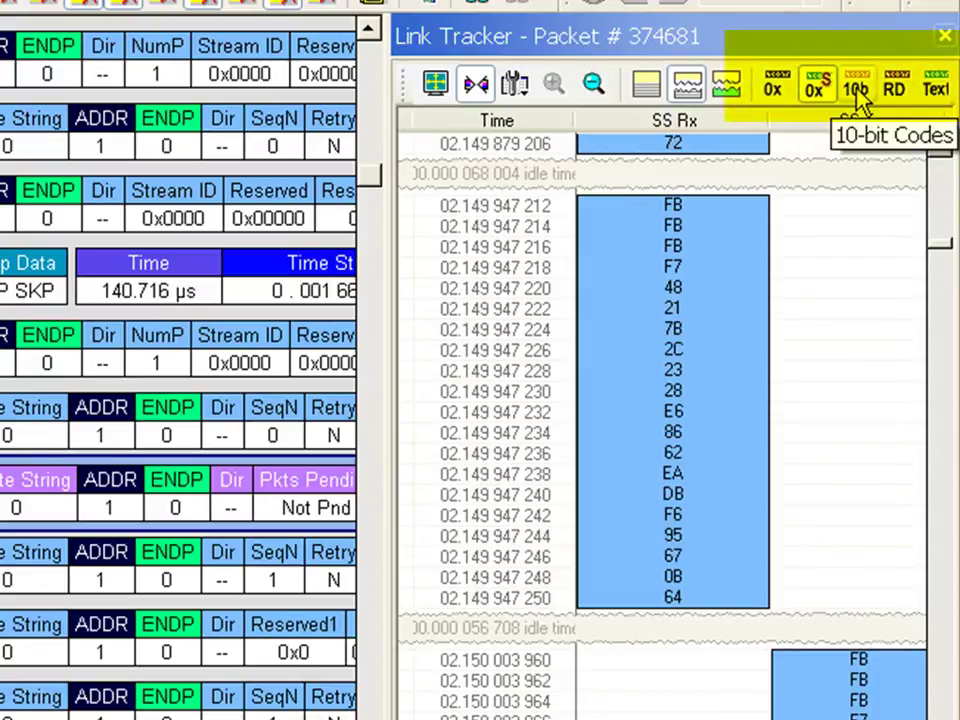
click(857, 90)
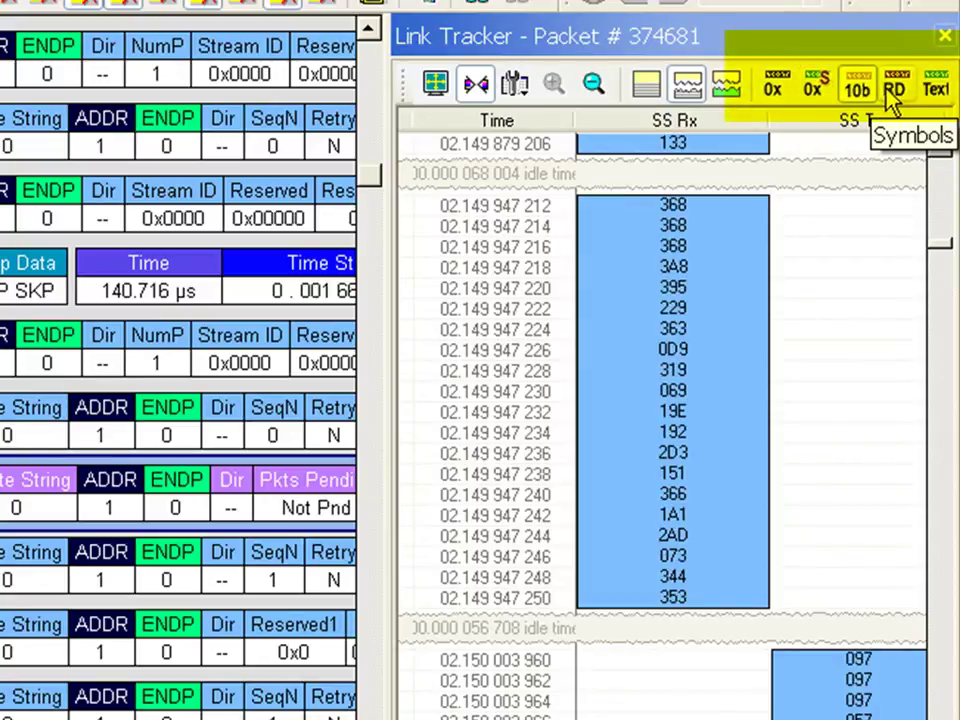
click(895, 92)
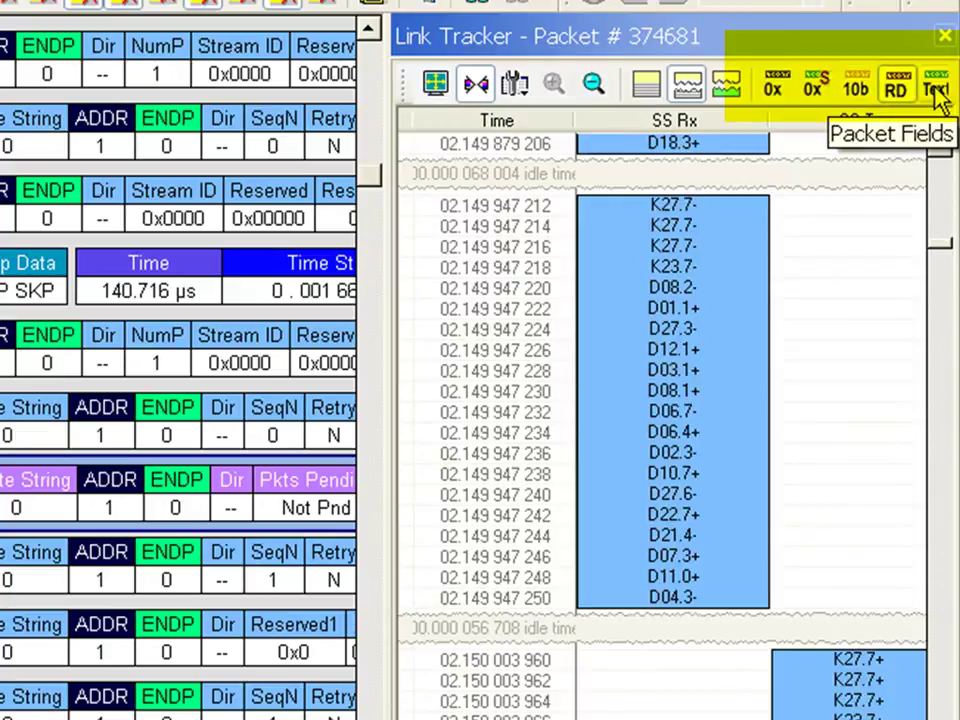
click(937, 92)
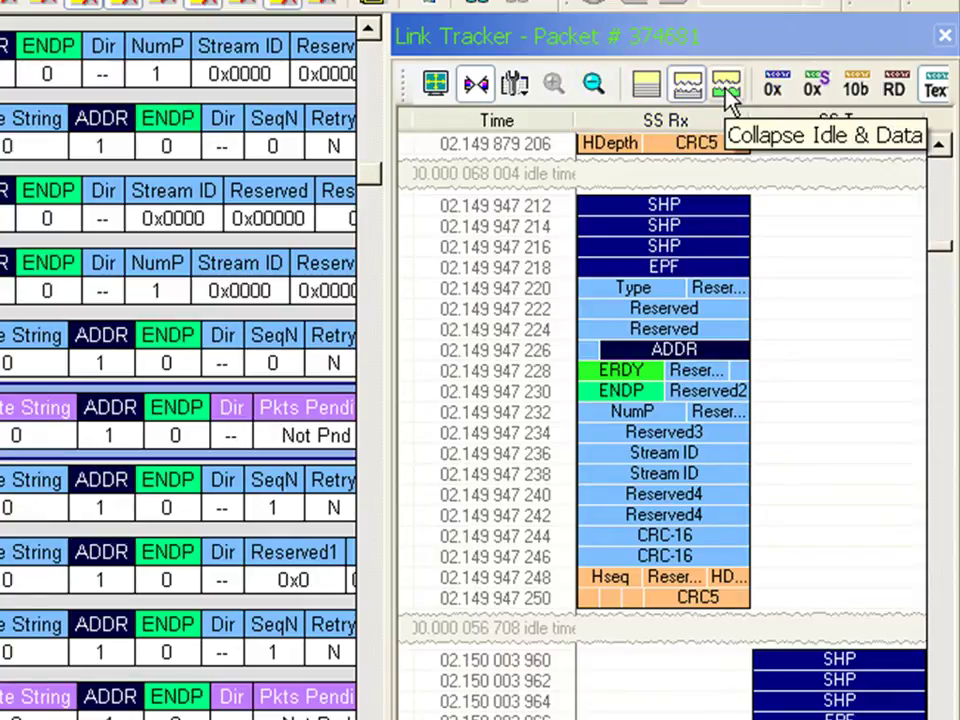
Step: Collapse idle and data in the Link Tracker, restore the uncollapsed display and look through the idle time after packet 374681
click(727, 87)
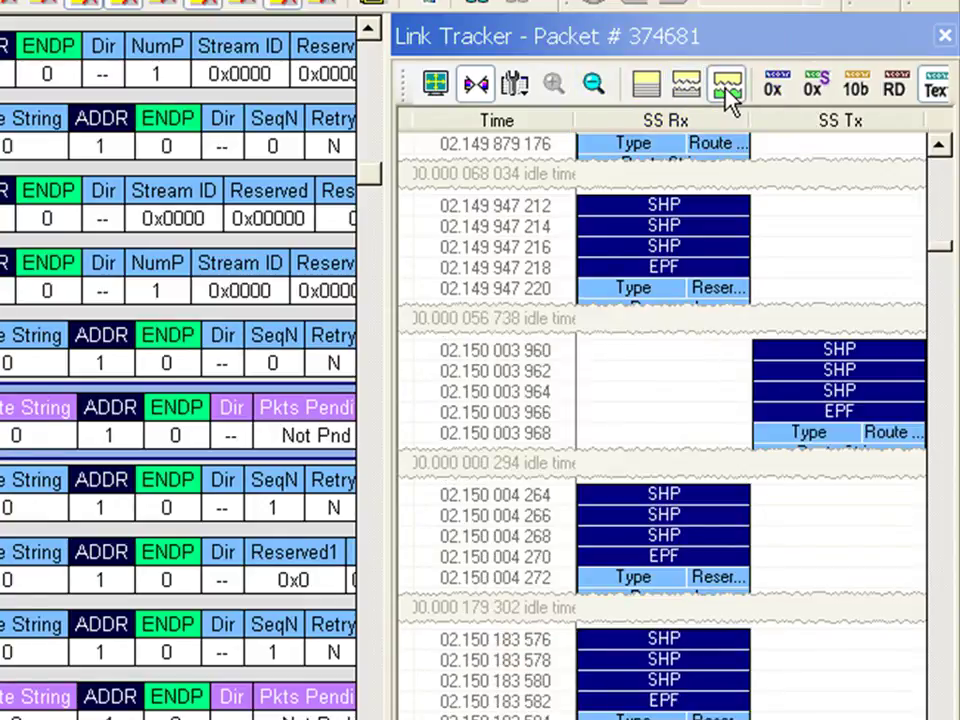
click(648, 86)
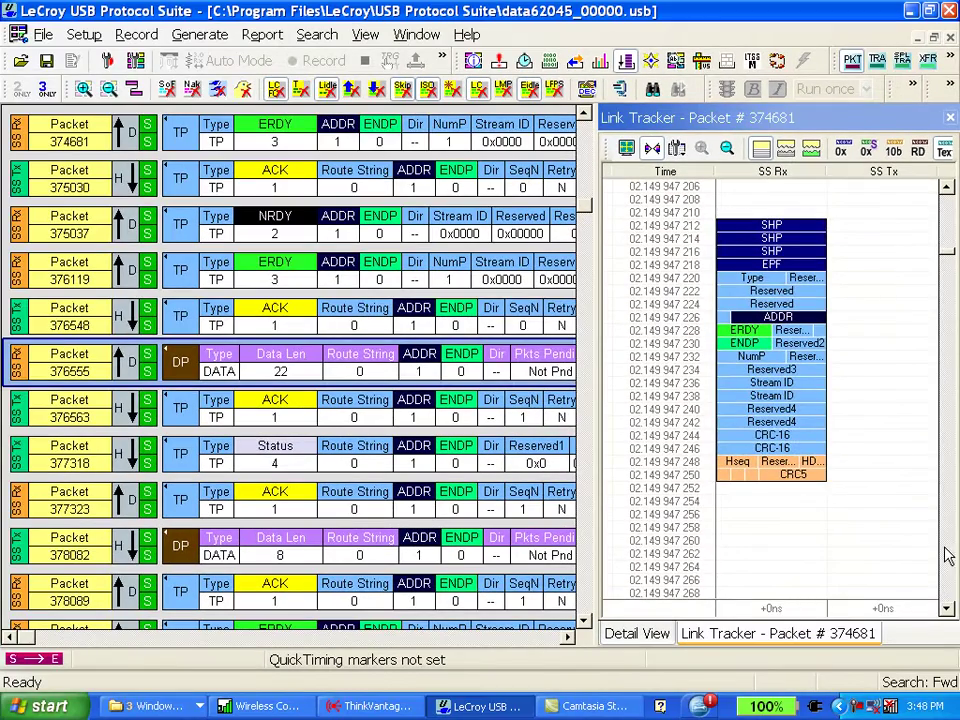
click(948, 557)
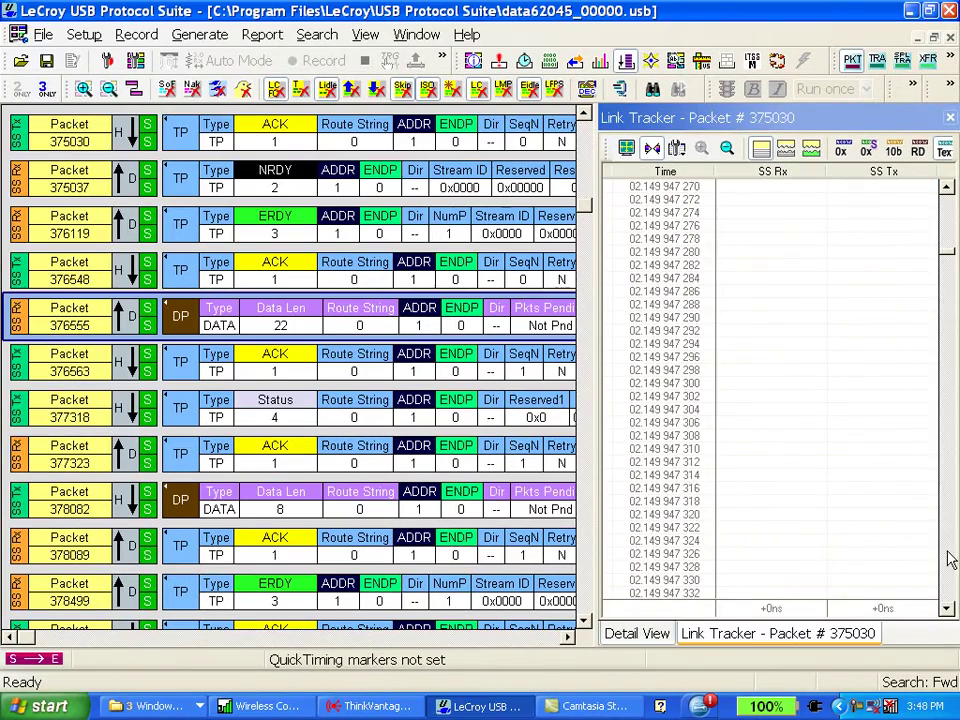
click(948, 557)
Step: Collapse idle time and then also data in the Link Tracker, and select the 02.150 003 960 row as the time reference
click(786, 149)
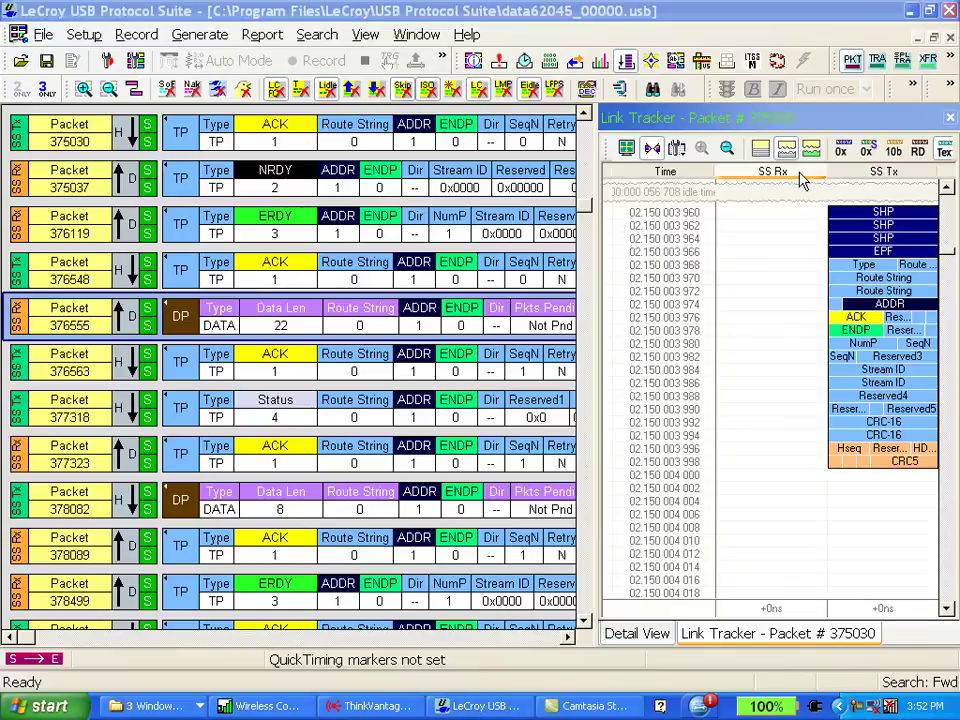
click(811, 150)
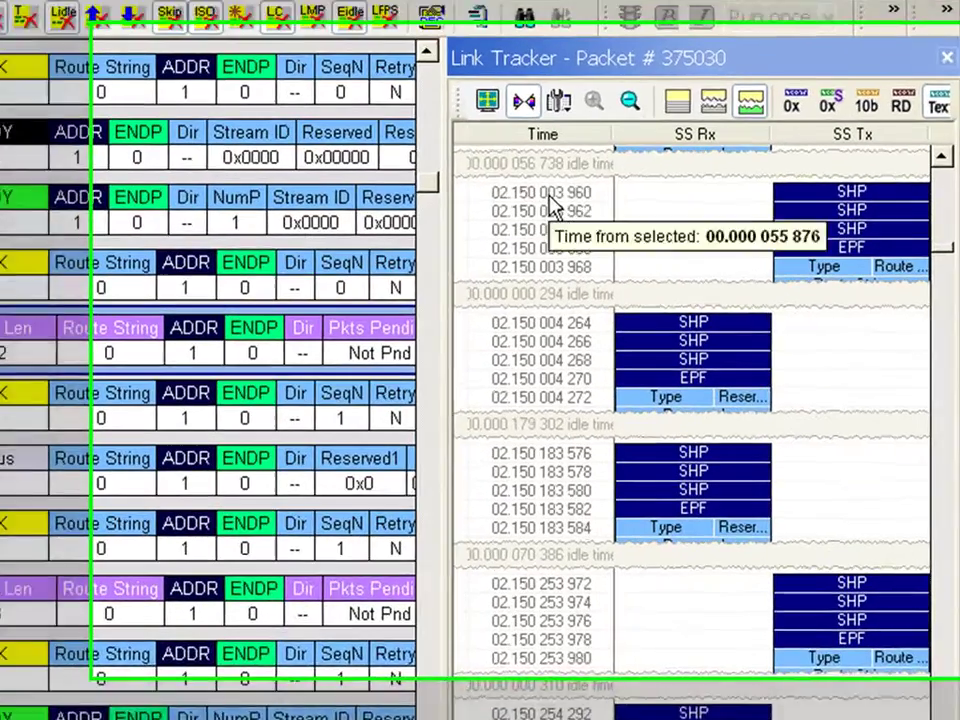
click(670, 218)
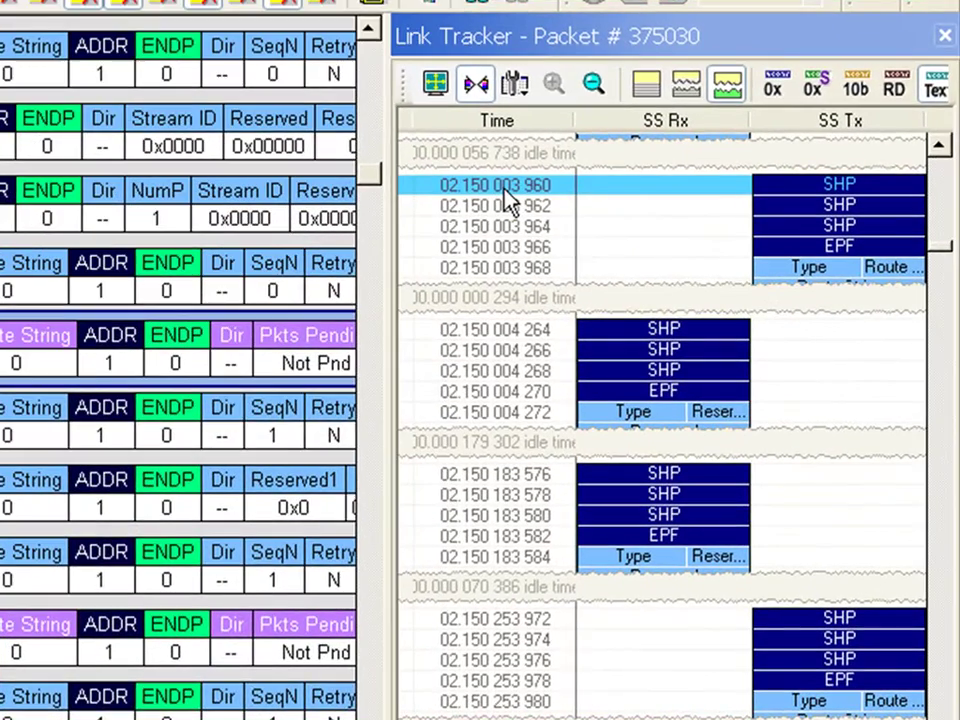
Step: Check the time from the selected 02.150 003 960 row to the 02.150 253 972 row in the Link Tracker
mouse_move(510, 203)
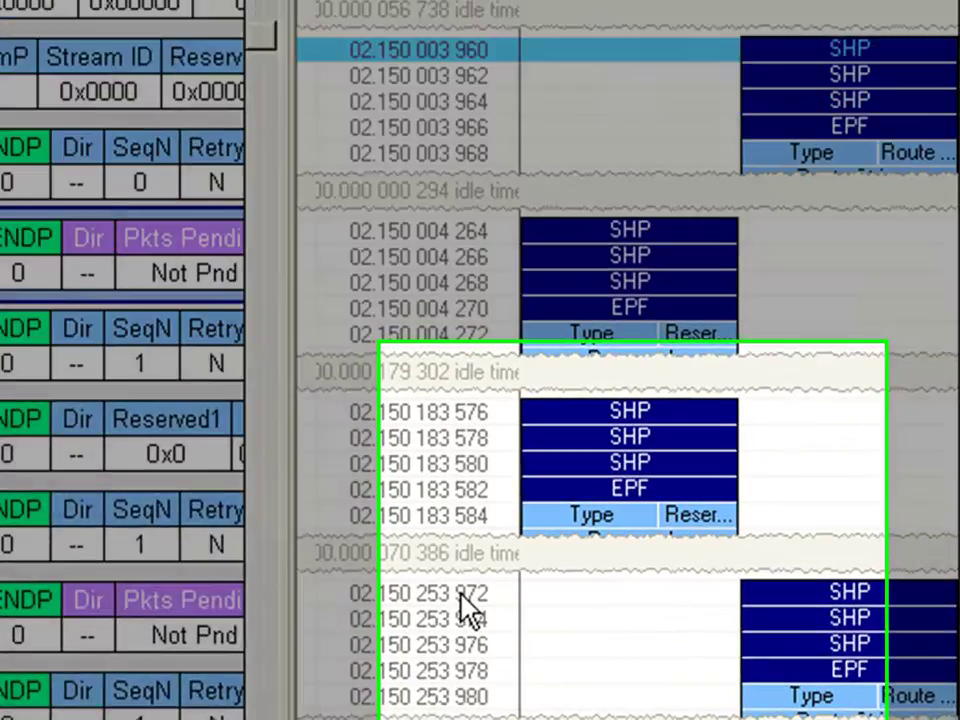
mouse_move(529, 620)
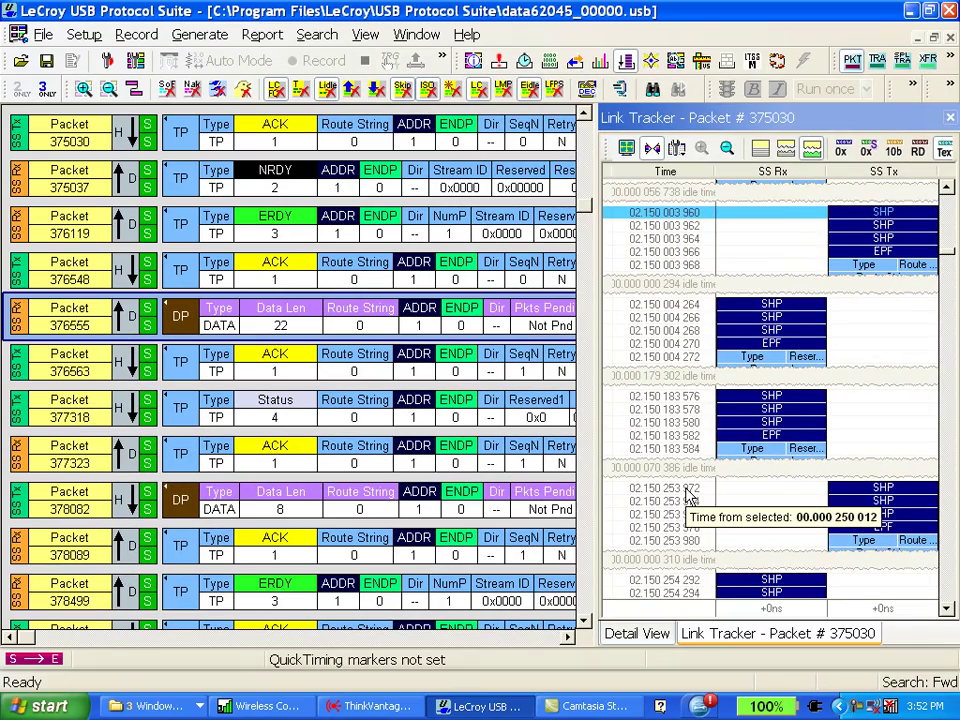
Step: Collapse only idle time in the Link Tracker, and stop it from following the packet trace during scrolling
click(786, 150)
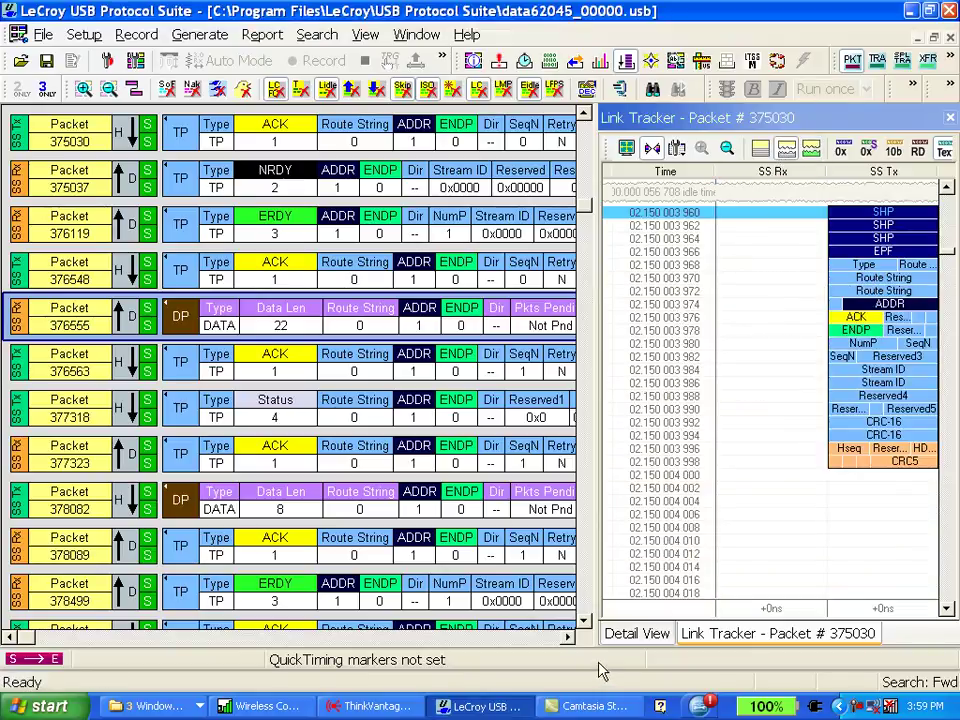
scroll(587, 630, down, 6)
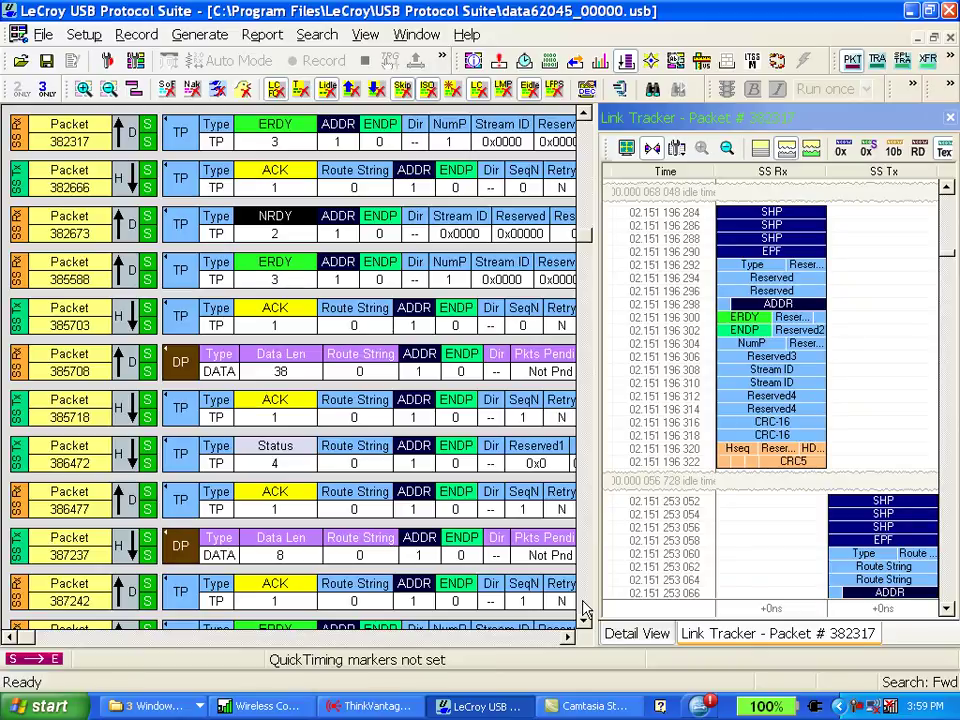
click(650, 148)
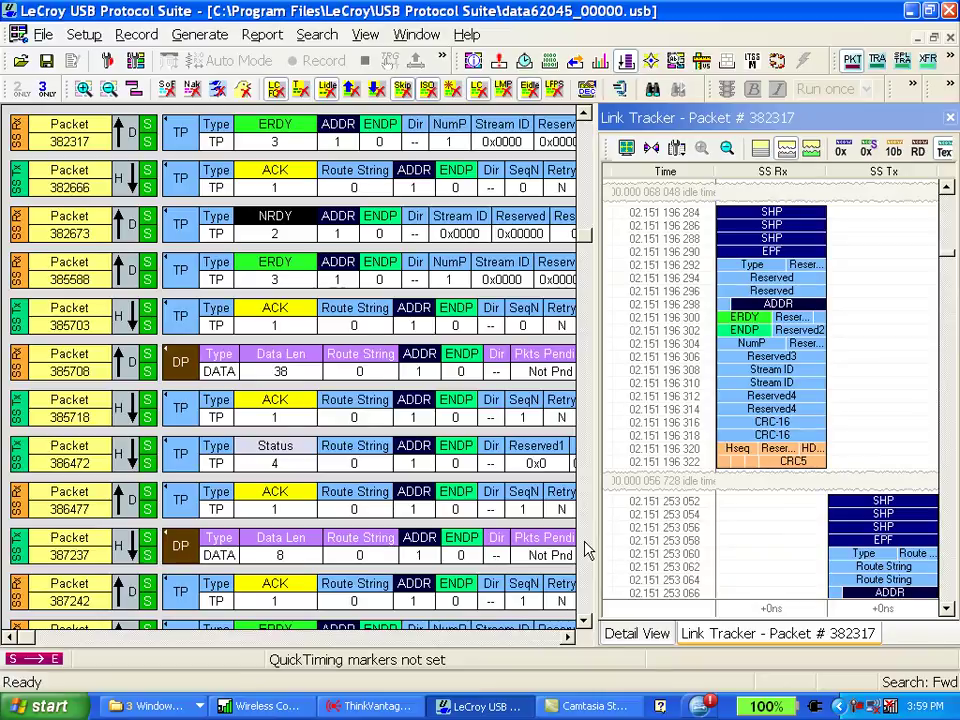
scroll(588, 551, down, 15)
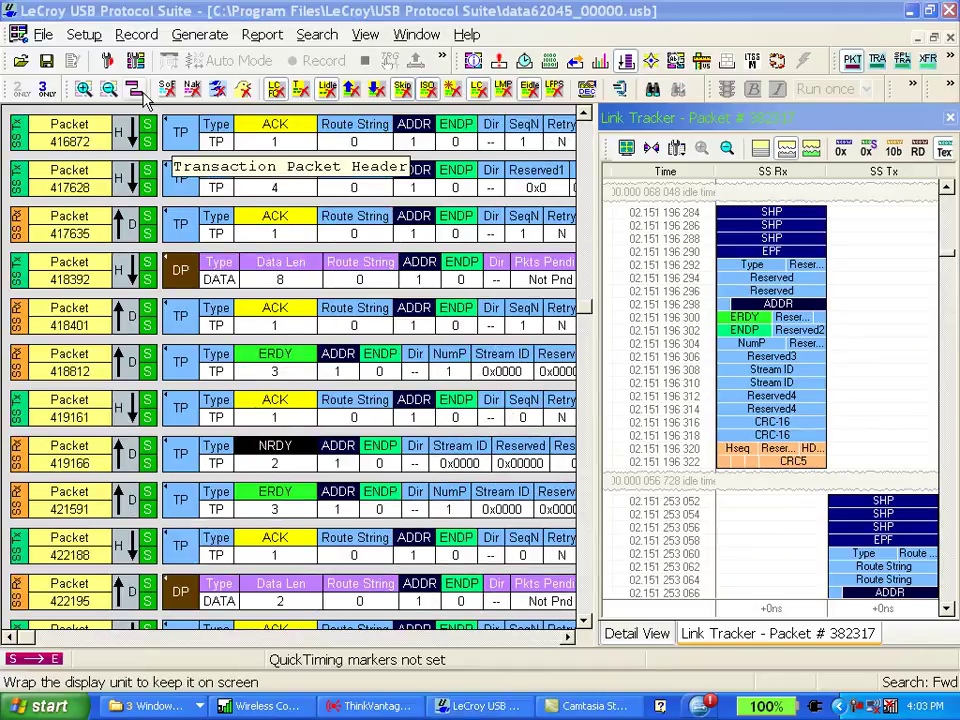
Step: Wrap the packets to fit the trace window, and show the Detail View and the Link Tracker in turn
click(138, 94)
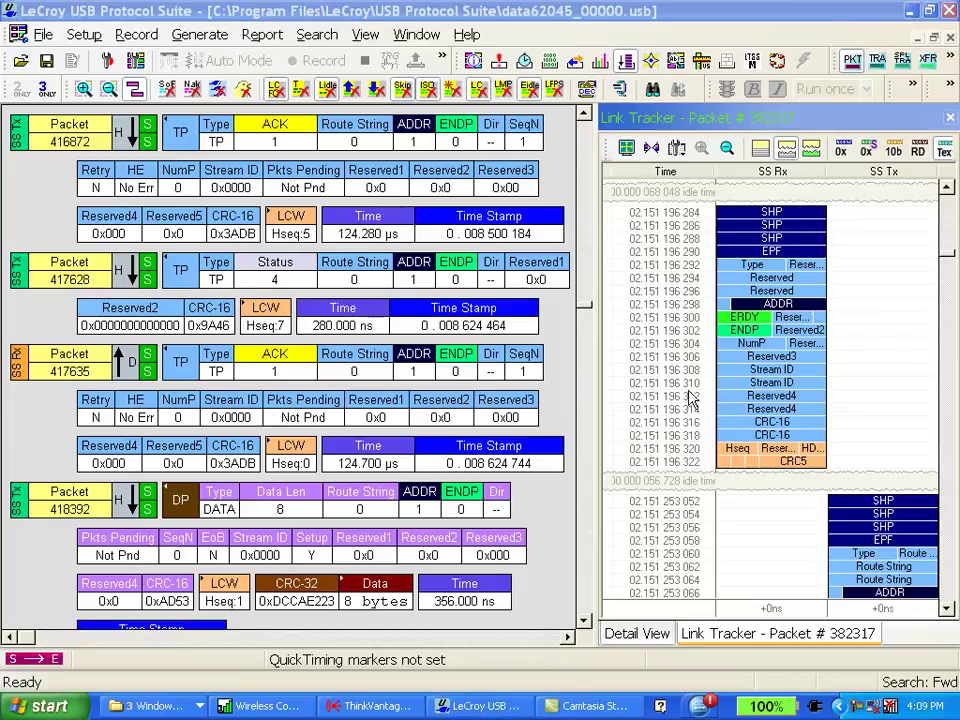
click(640, 636)
click(735, 634)
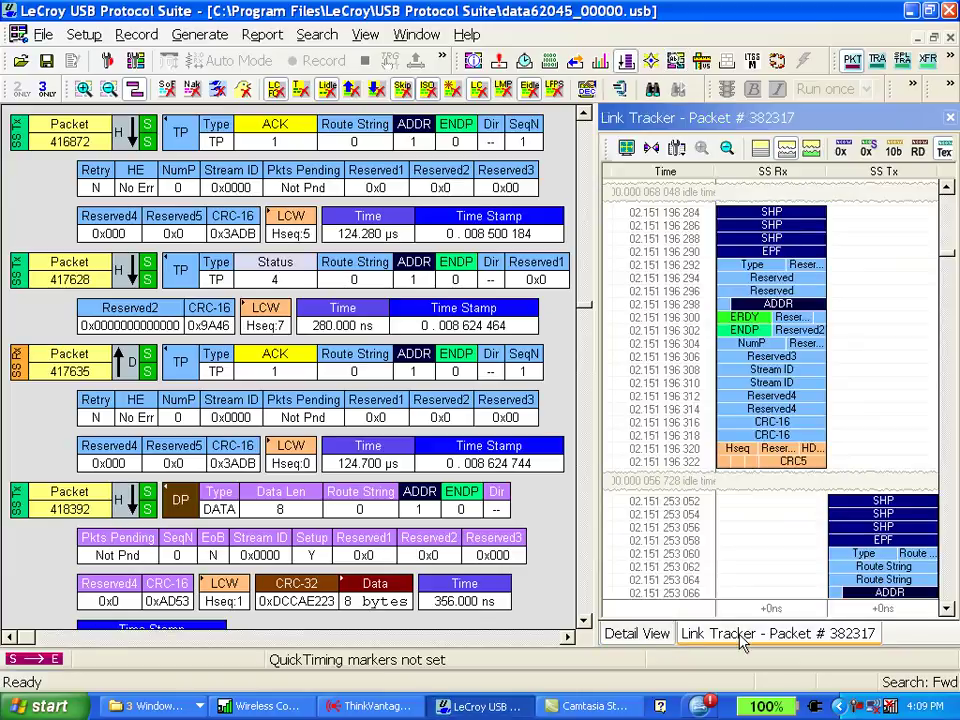
Step: Open the spec view, dock it together with the Detail View and Link Tracker, and bring the Detail View to the front
click(727, 61)
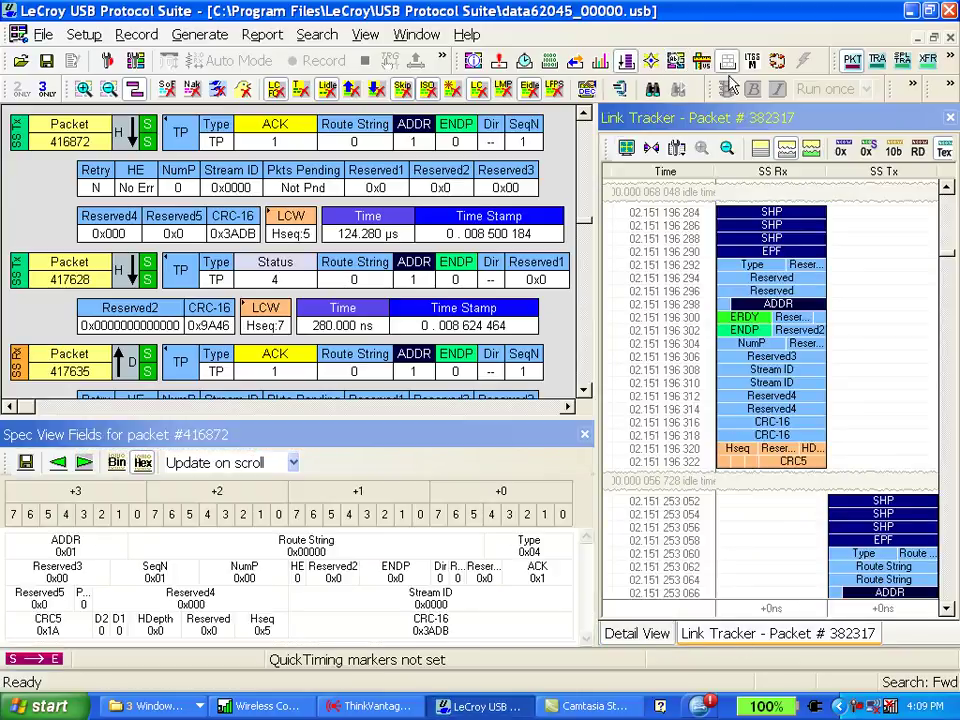
drag(276, 443, 648, 137)
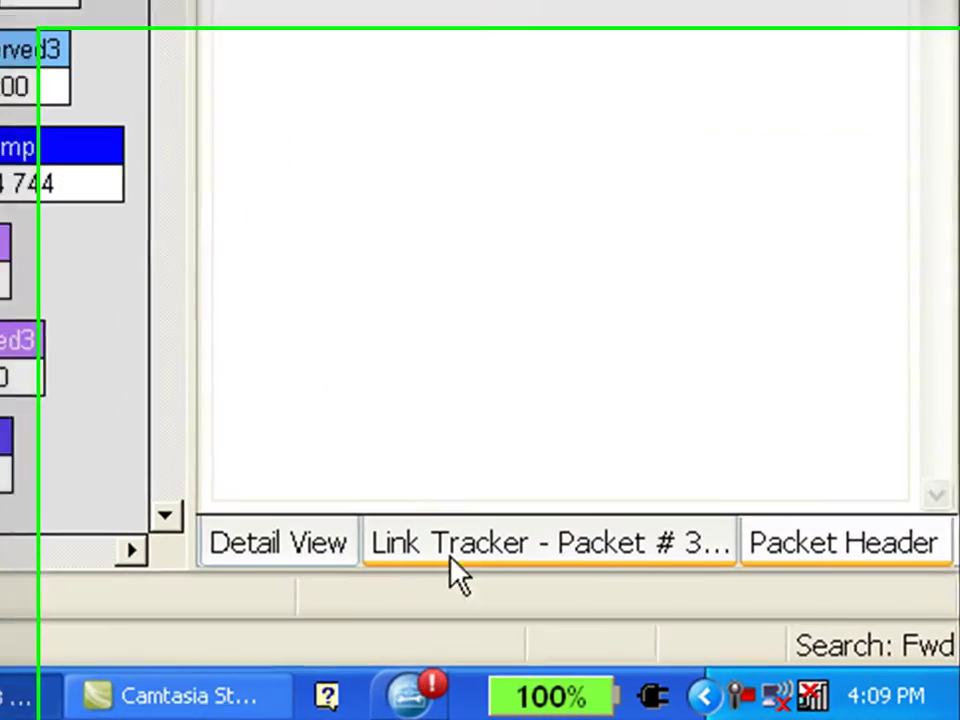
click(609, 547)
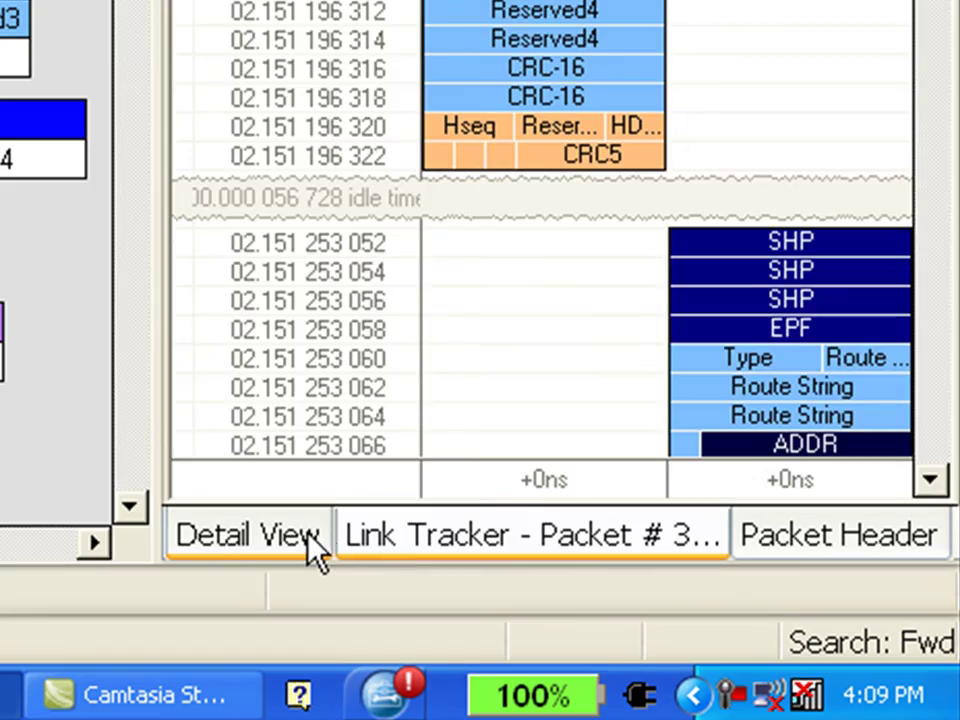
click(315, 548)
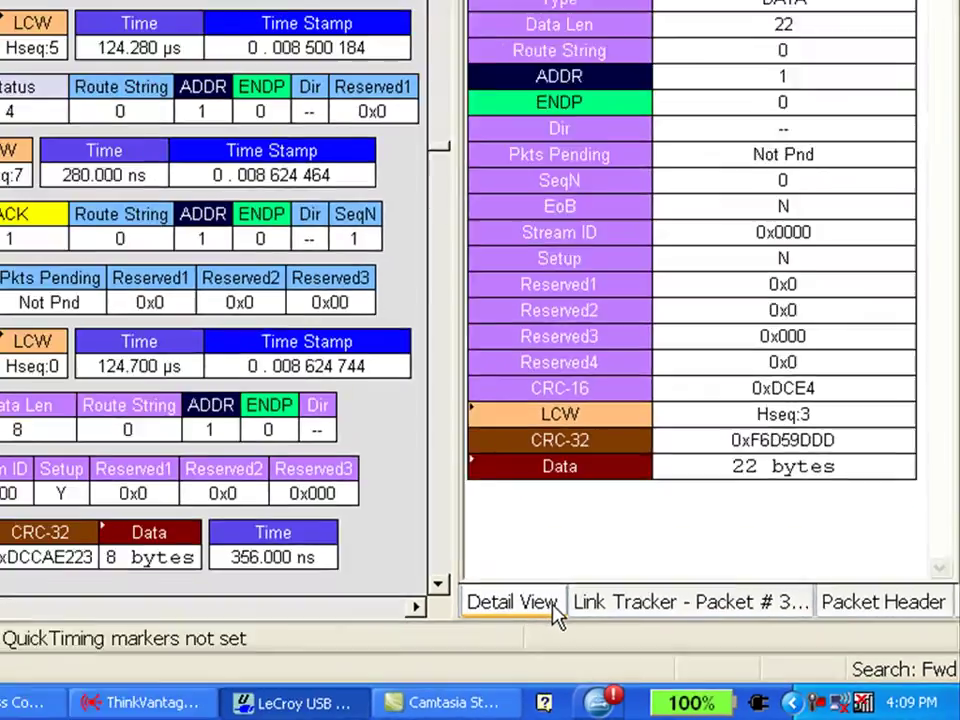